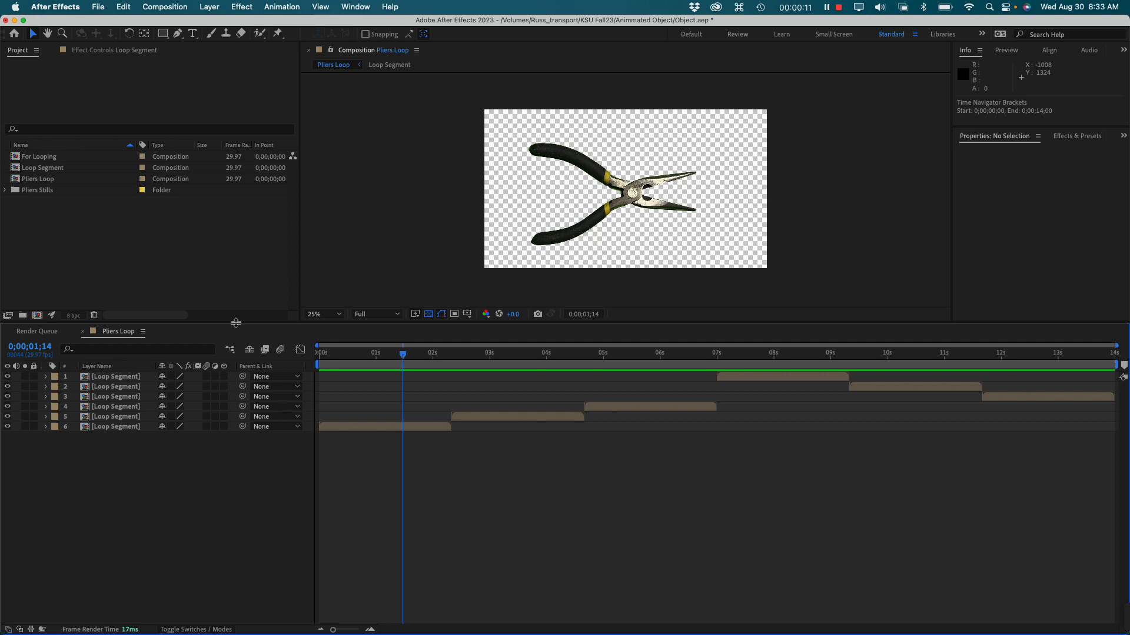
- Enlarge the composition viewer and preview the Pliers Loop animation from its first frame
left_click_drag(236, 323, 243, 435)
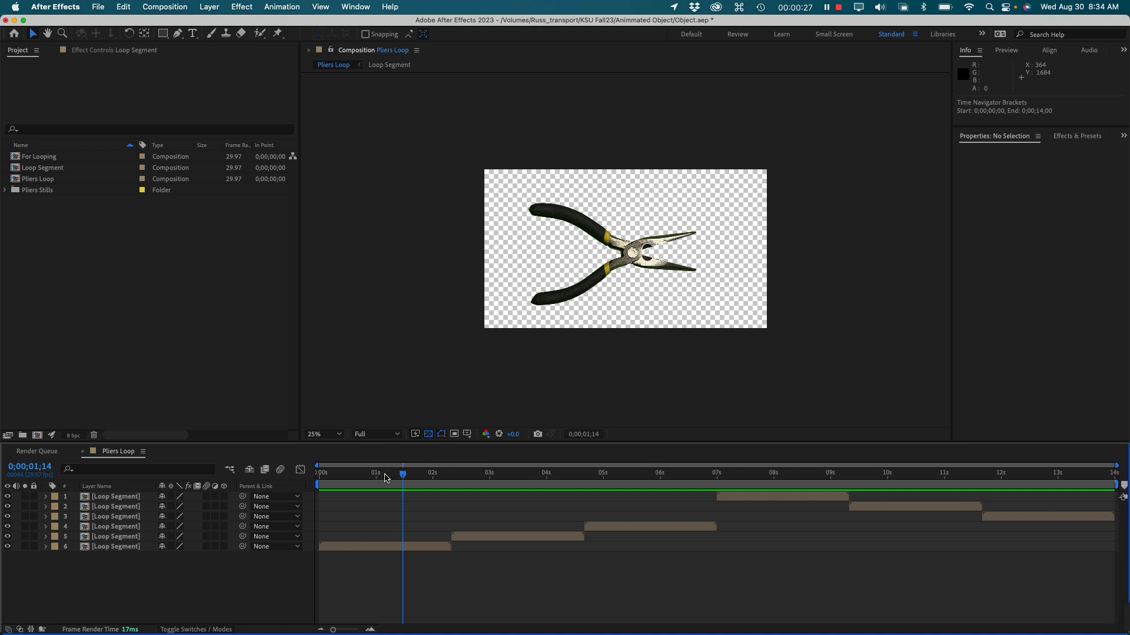
left_click(357, 484)
left_click_drag(357, 484, 318, 485)
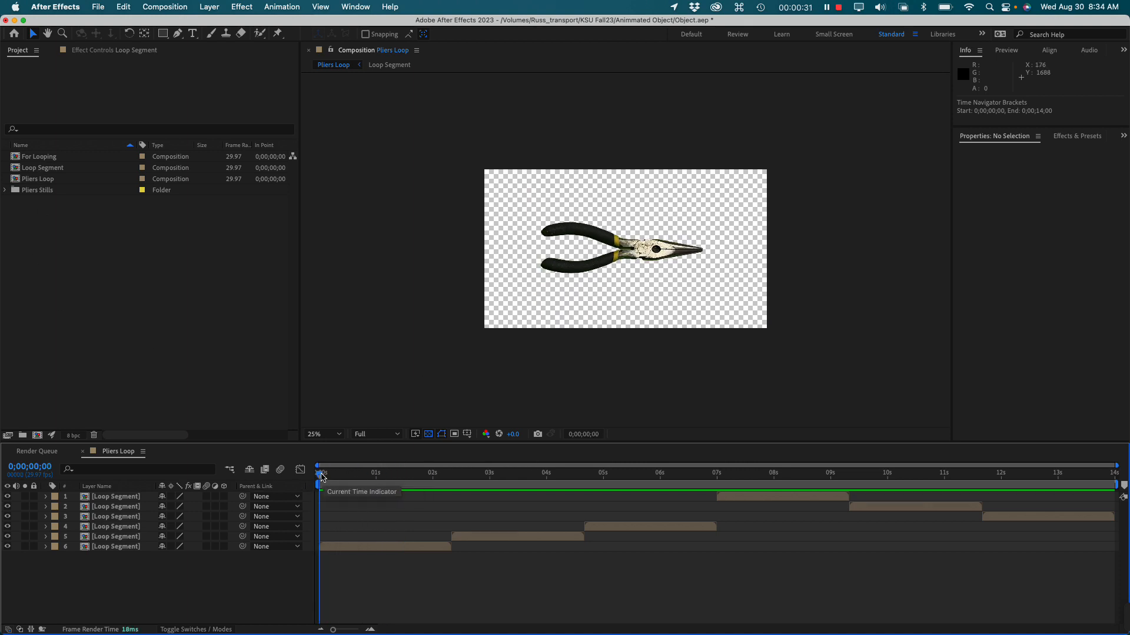
key("space")
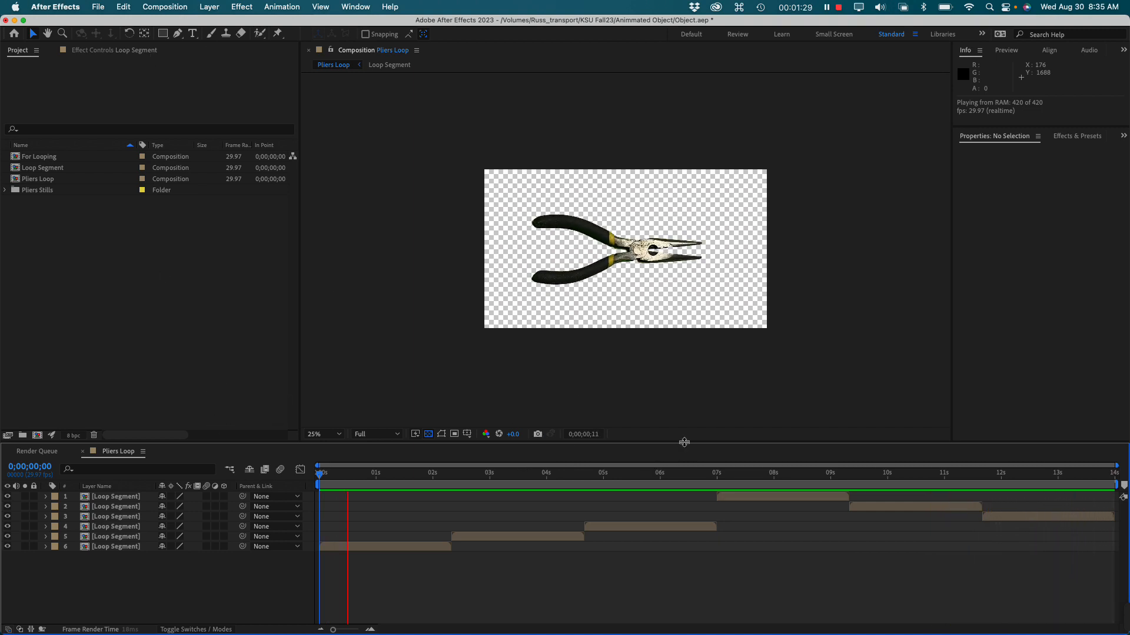
left_click_drag(684, 442, 677, 430)
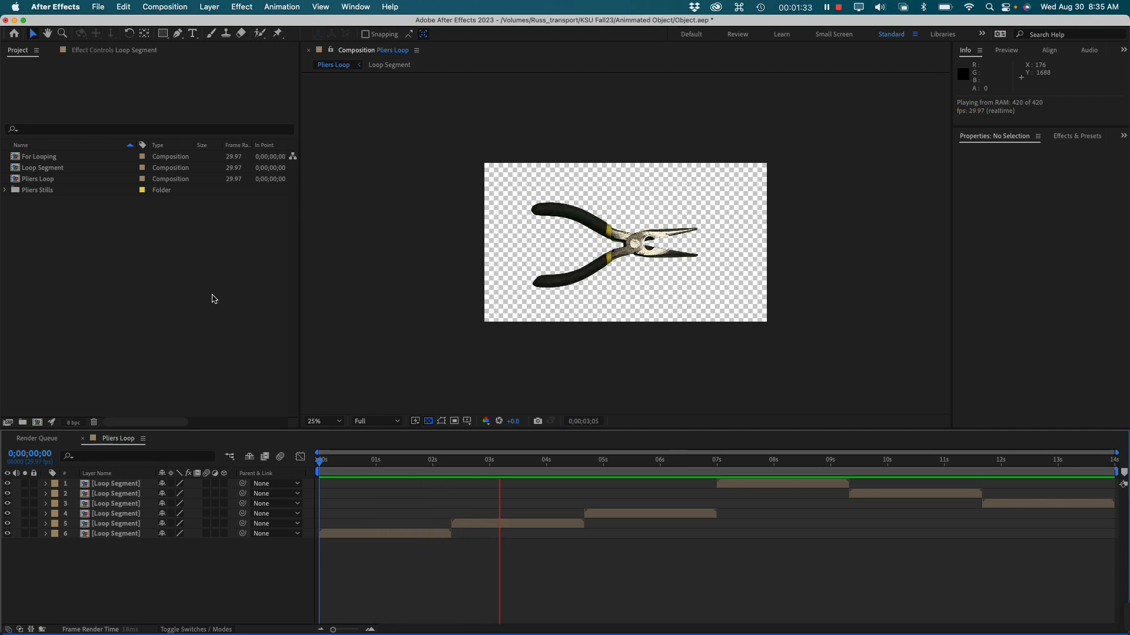
left_click(151, 6)
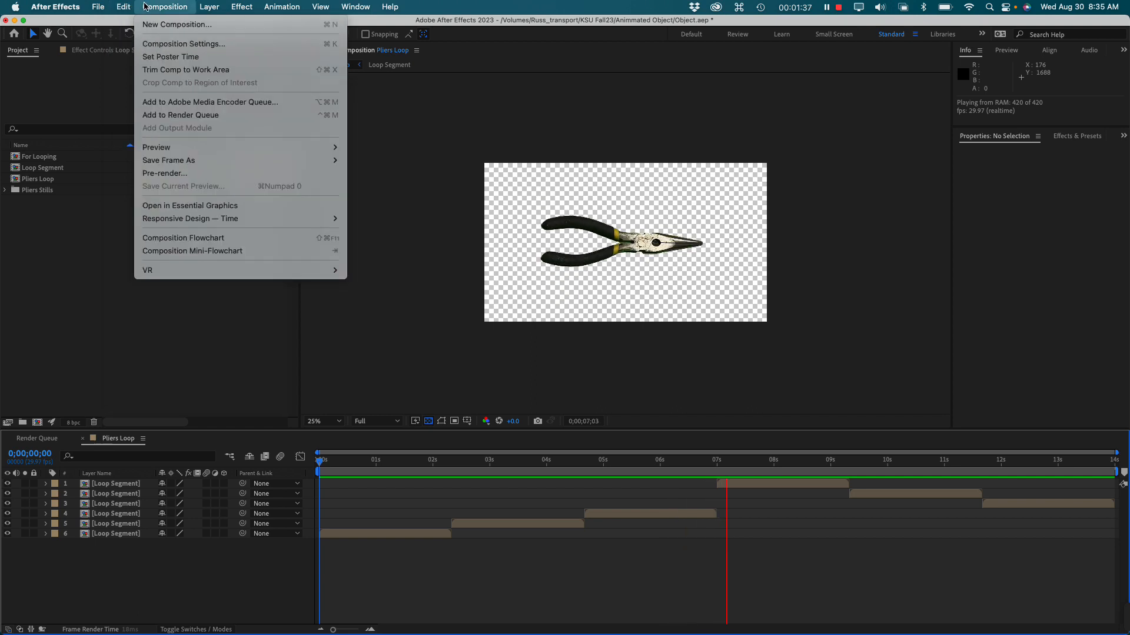
left_click(177, 3)
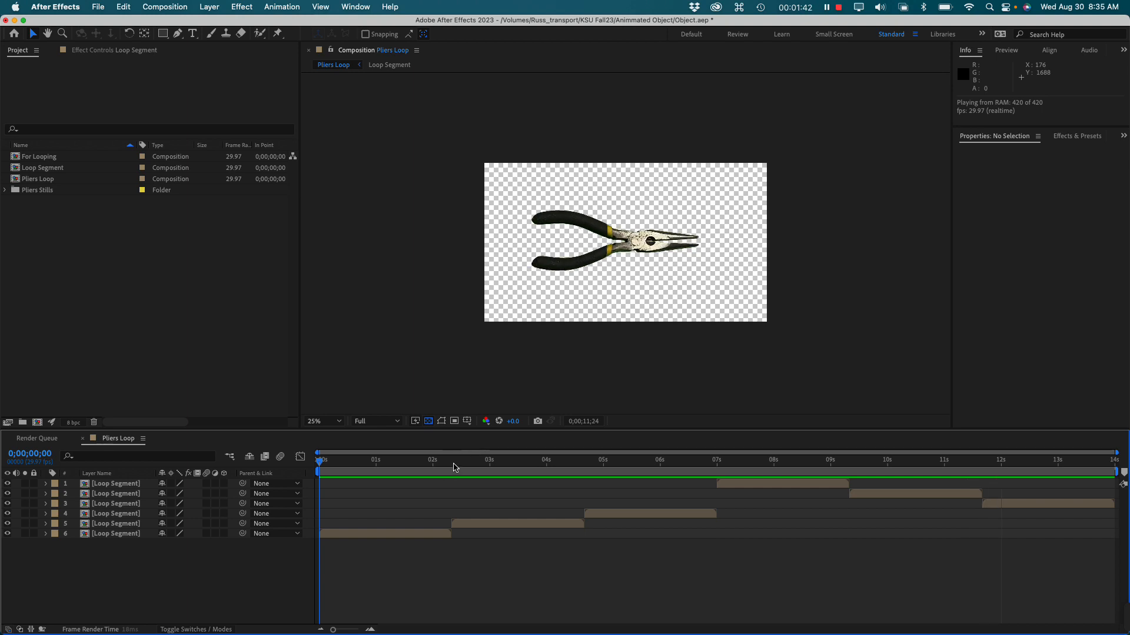
key("space")
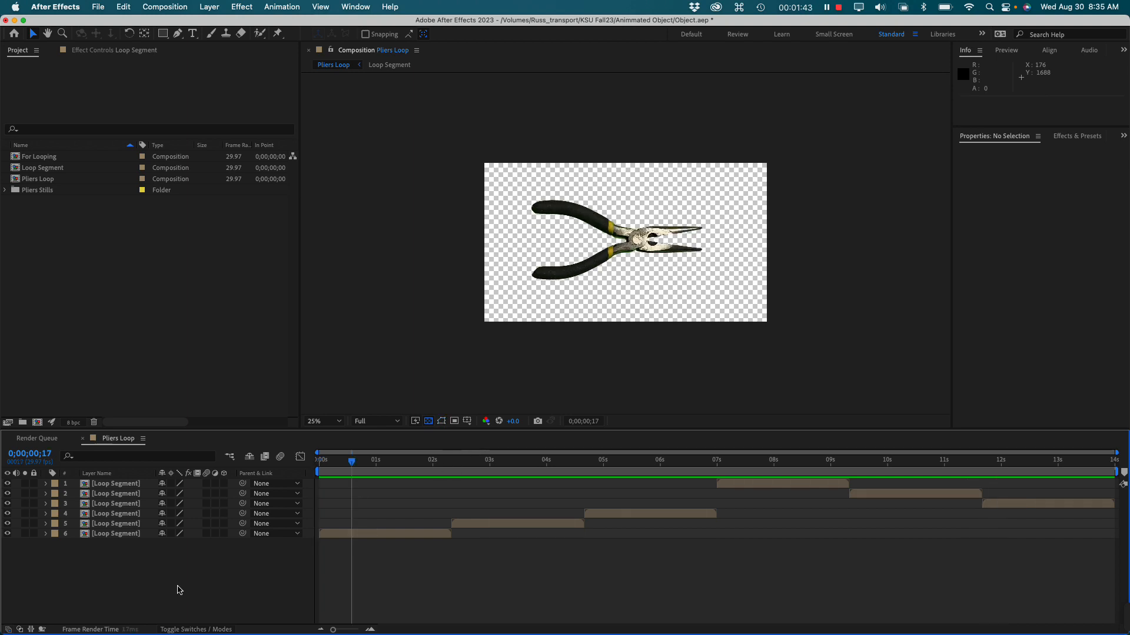
left_click(156, 359)
key("space")
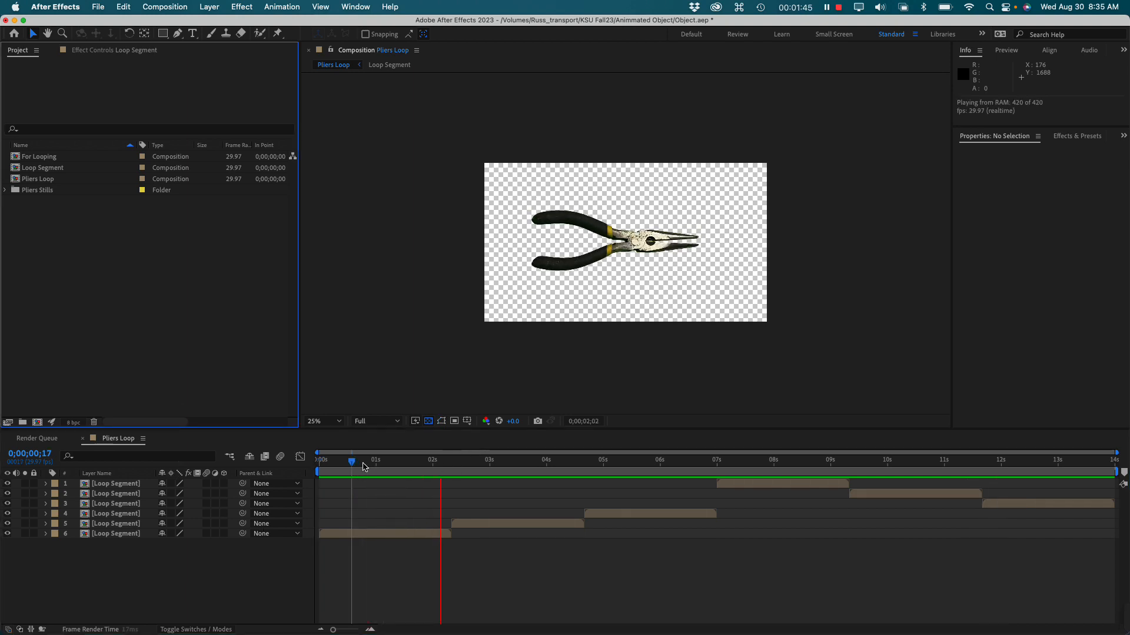
left_click(346, 470)
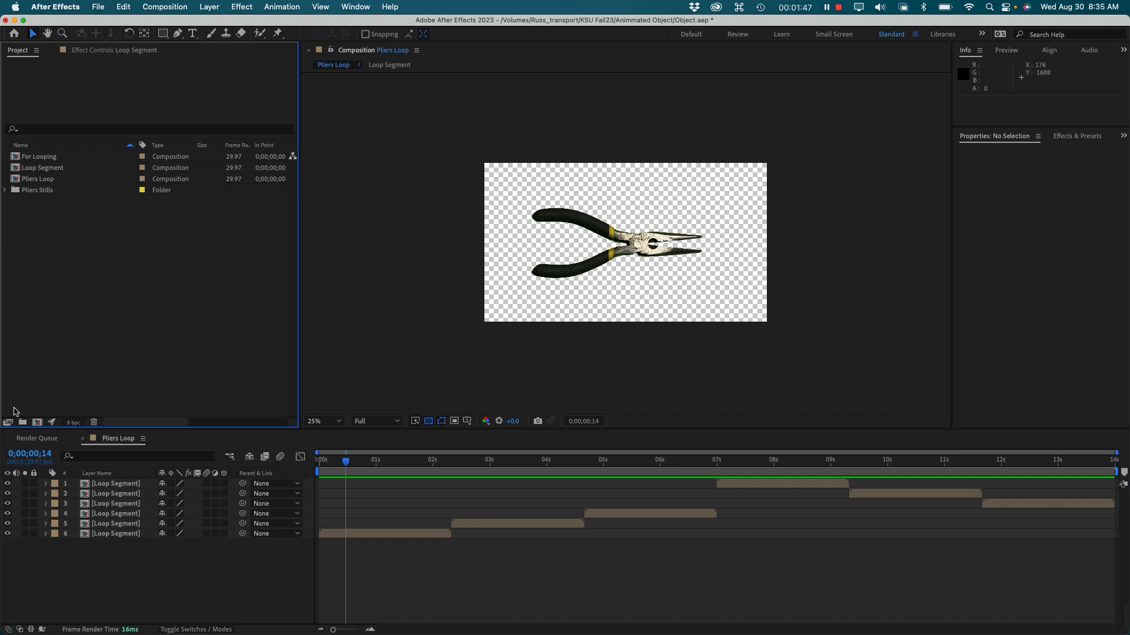
- Add the Pliers Loop composition to the render queue
left_click(116, 445)
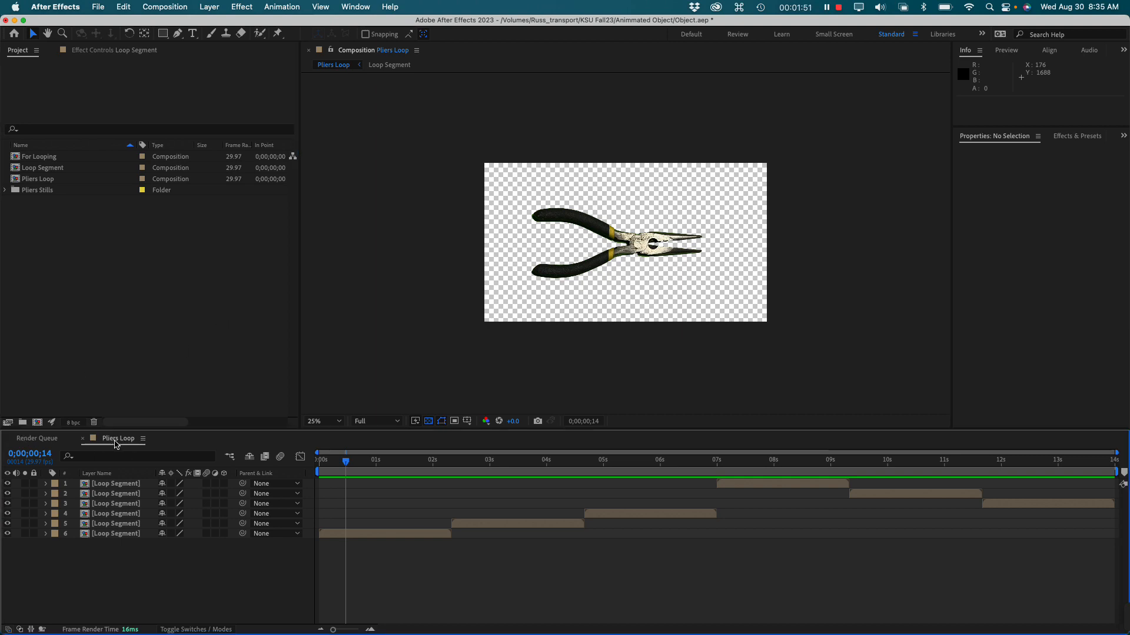
left_click(389, 218)
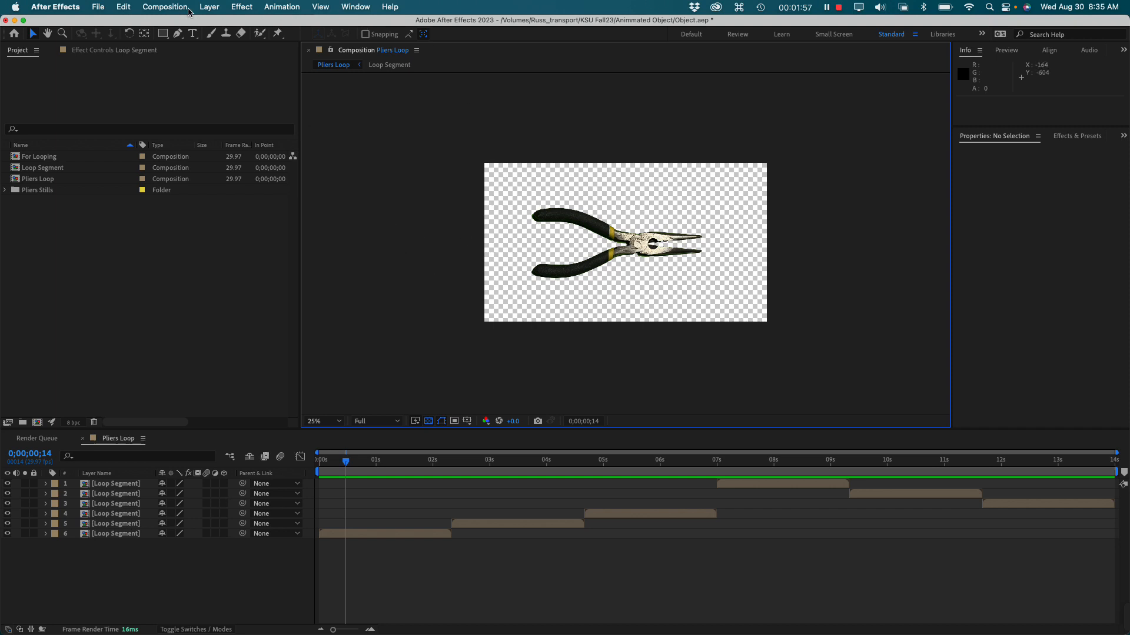
left_click(167, 8)
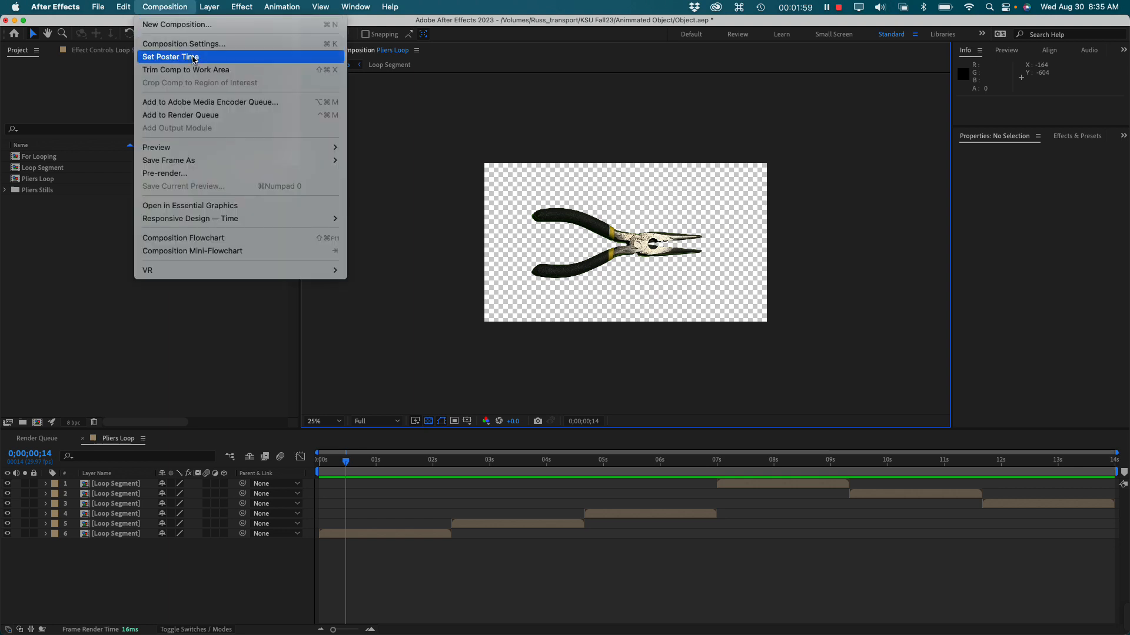
left_click(198, 118)
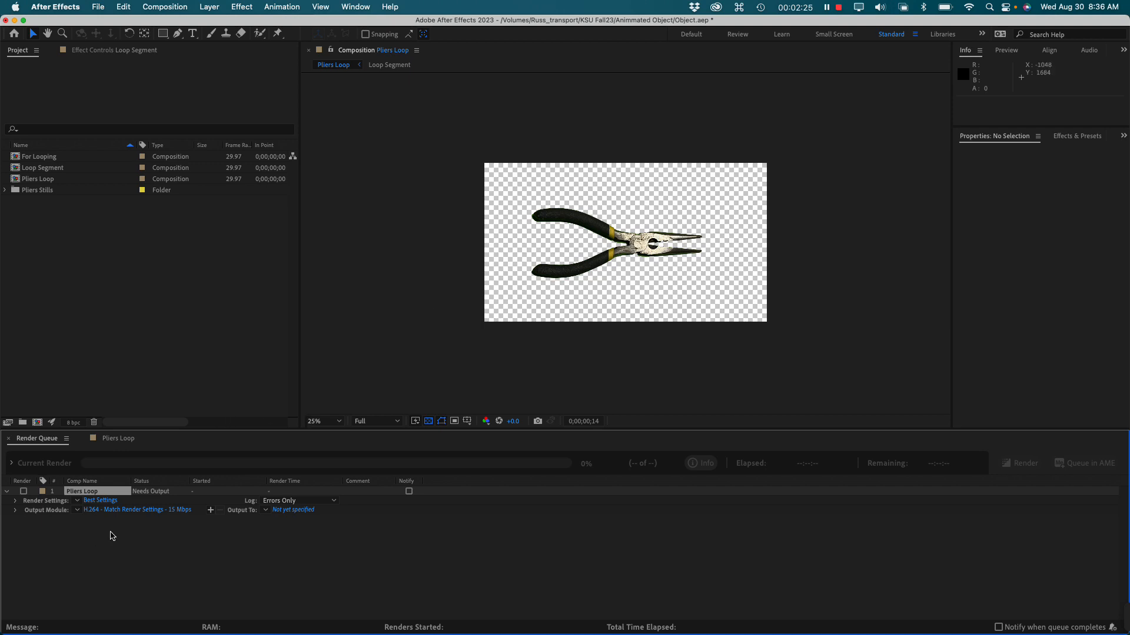
left_click(153, 532)
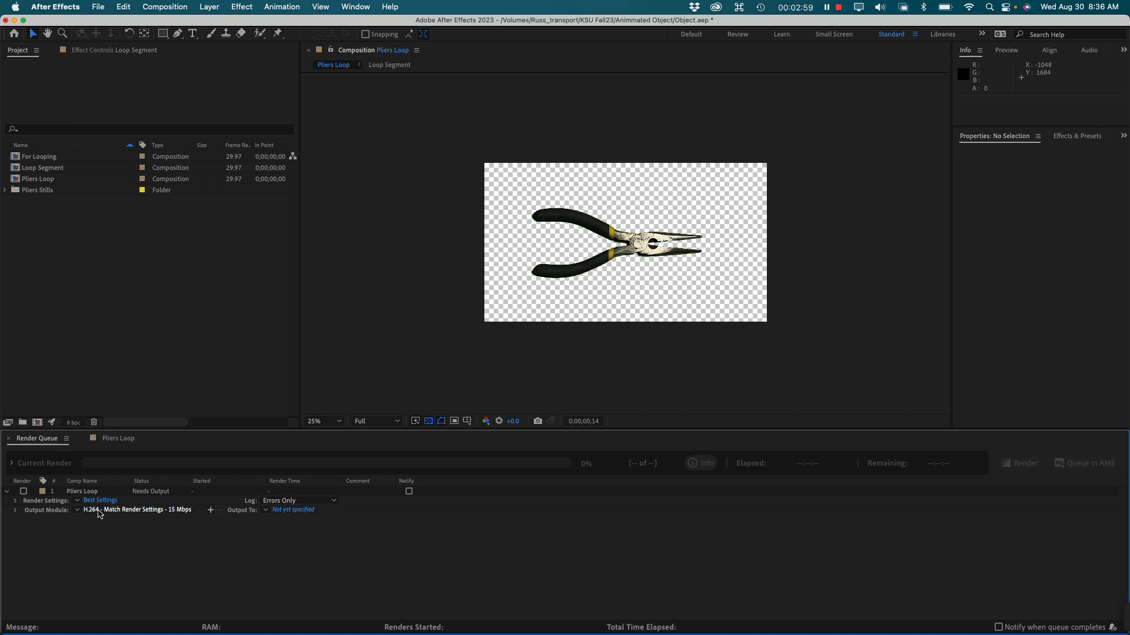
- Set the render output to Pliers Loop.mp4 in a new folder named Renders inside the Animmated Object folder
left_click(291, 510)
left_click(796, 572)
left_click(294, 511)
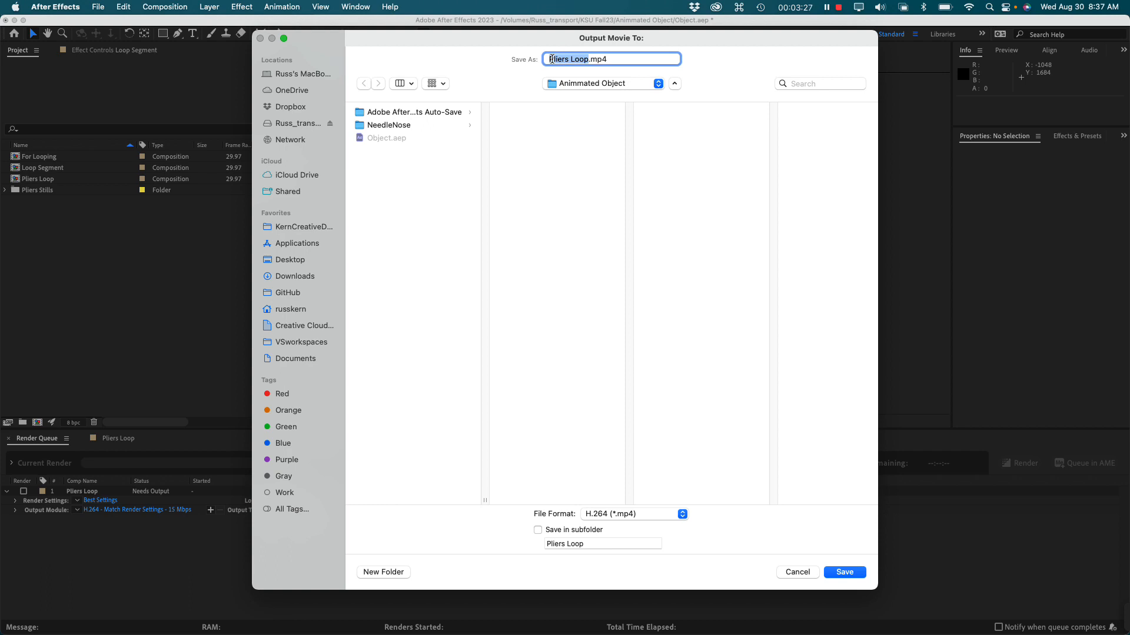
left_click(417, 187)
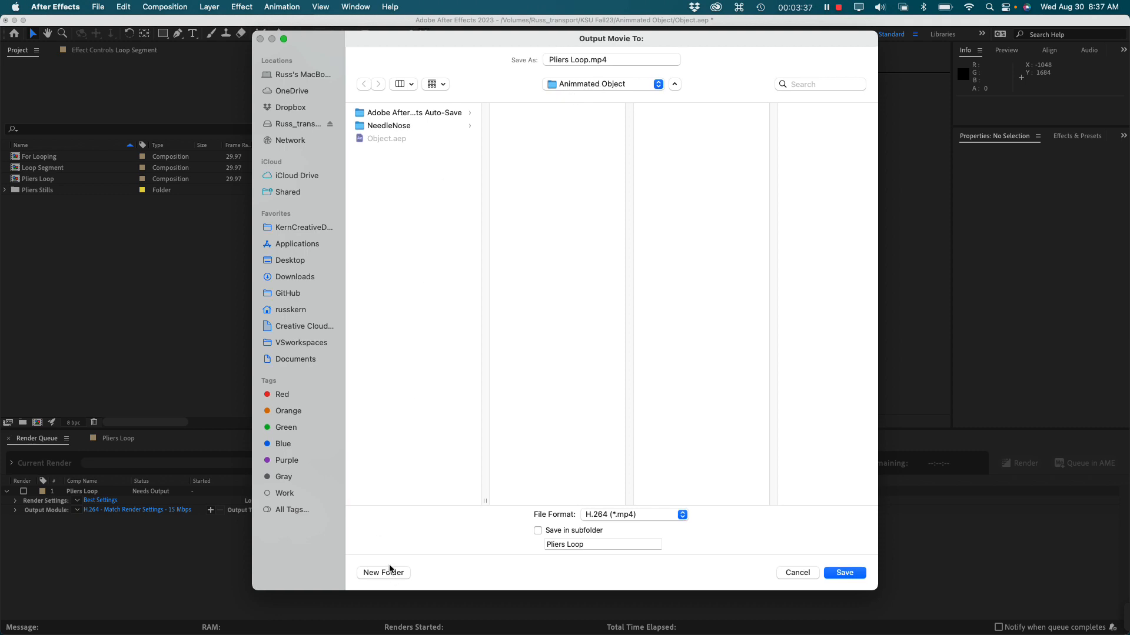
left_click(390, 571)
type("Rendf")
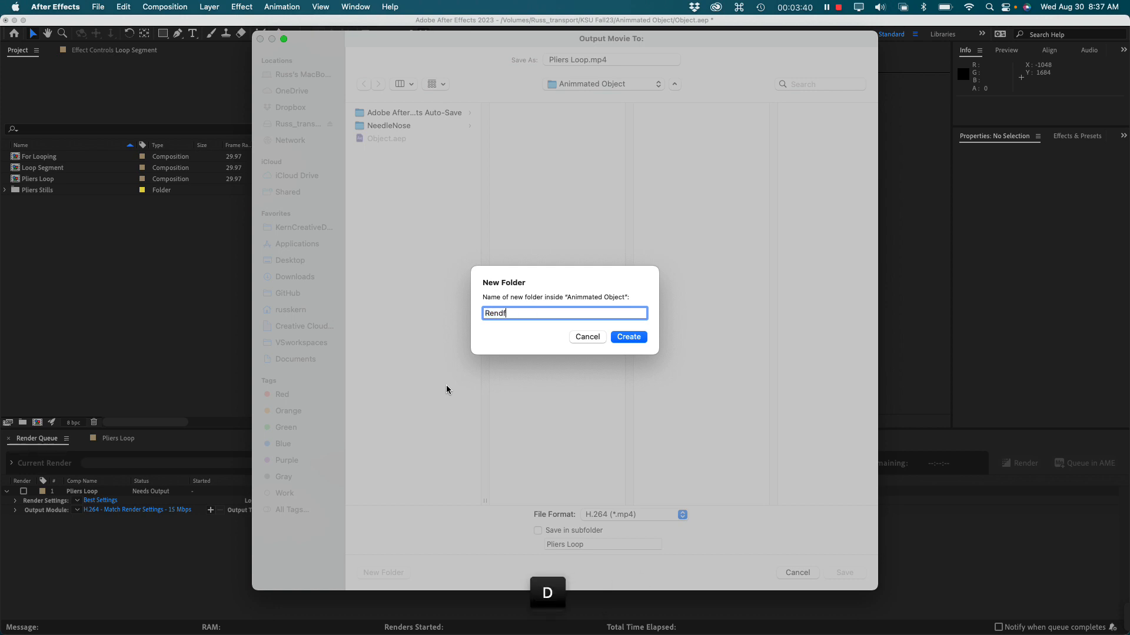
key("BackSpace")
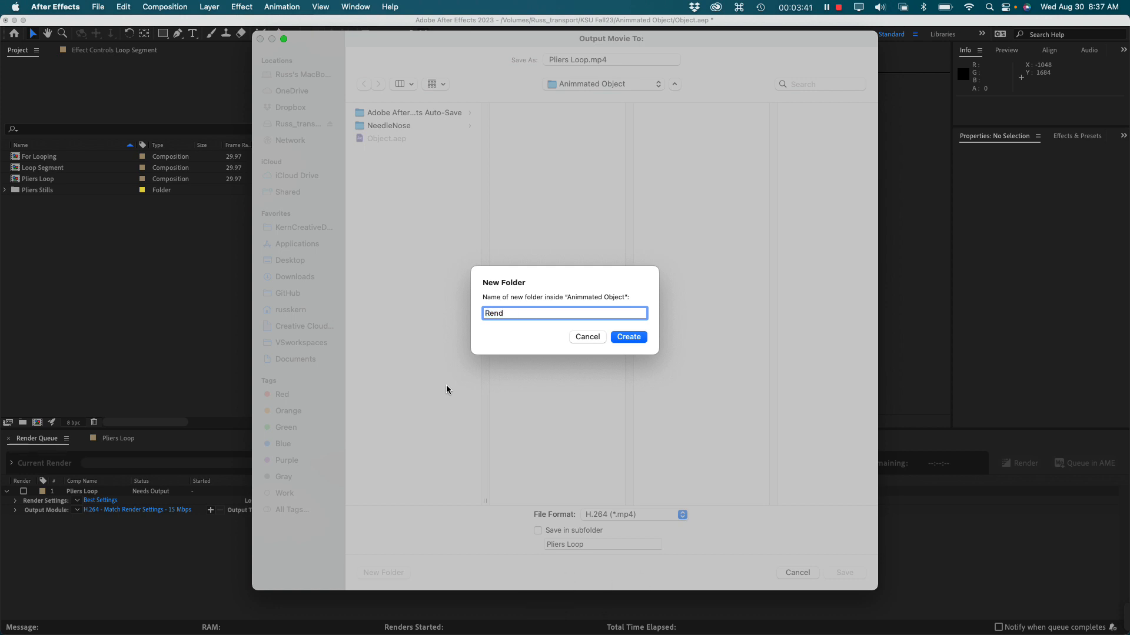
type("erd")
key("BackSpace")
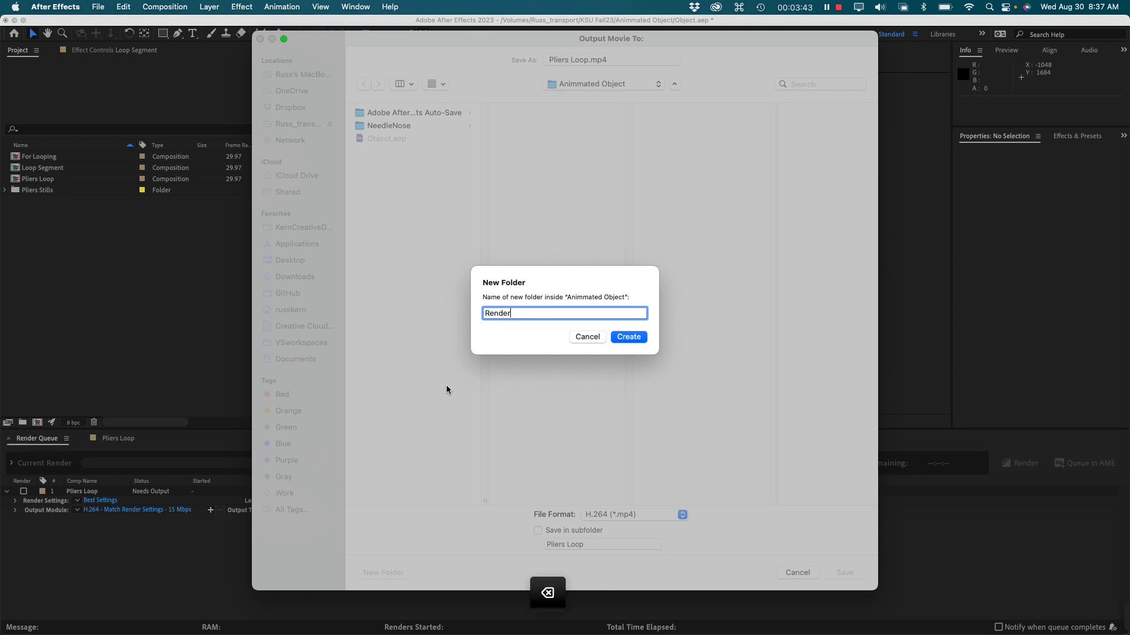
type("s")
left_click(625, 338)
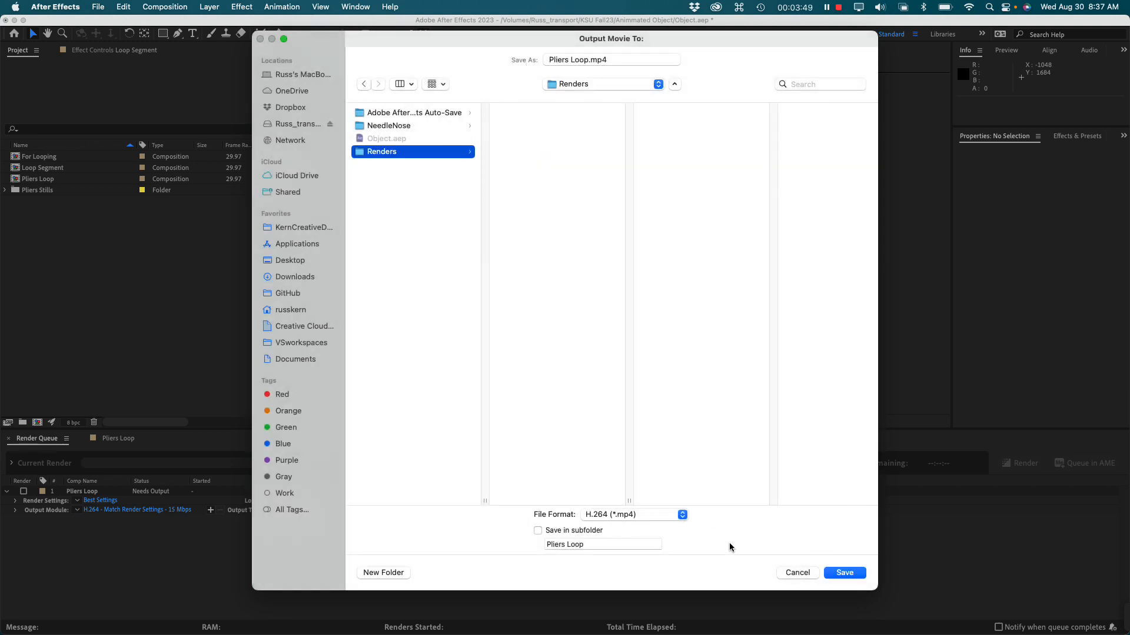
left_click(837, 574)
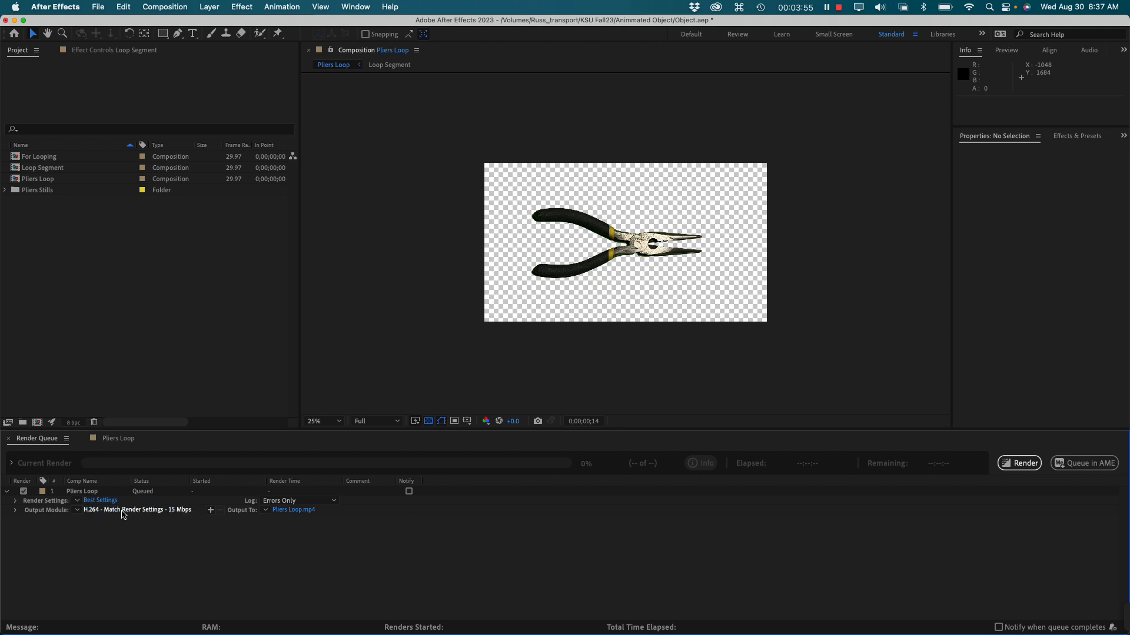
- Set the output module format to H.264 and render the queued Pliers Loop composition
left_click(122, 510)
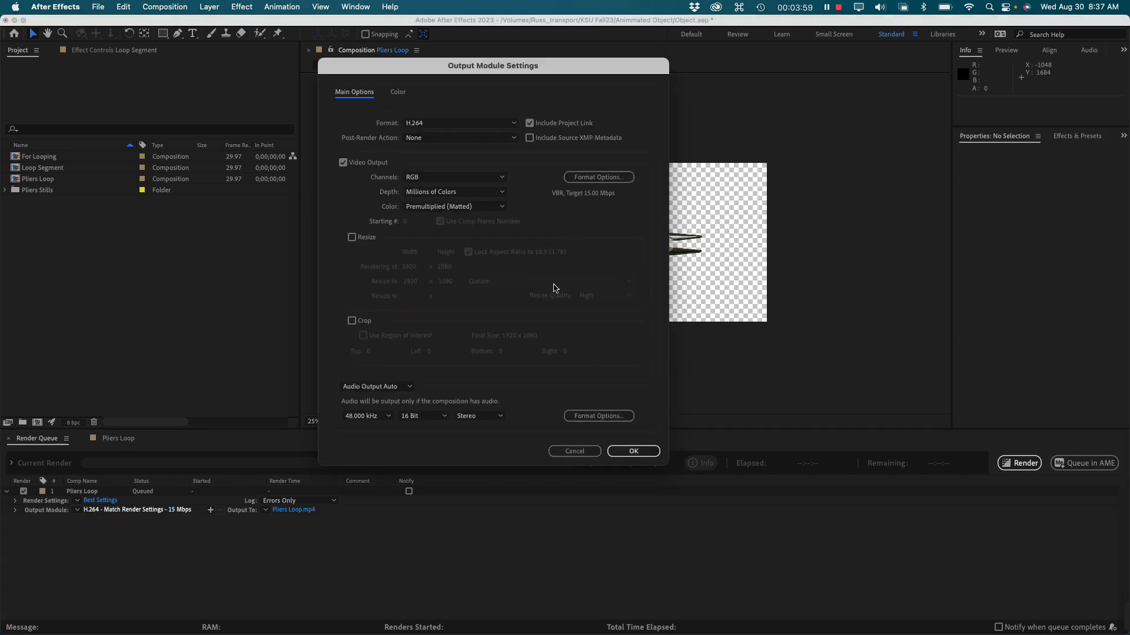
left_click(514, 125)
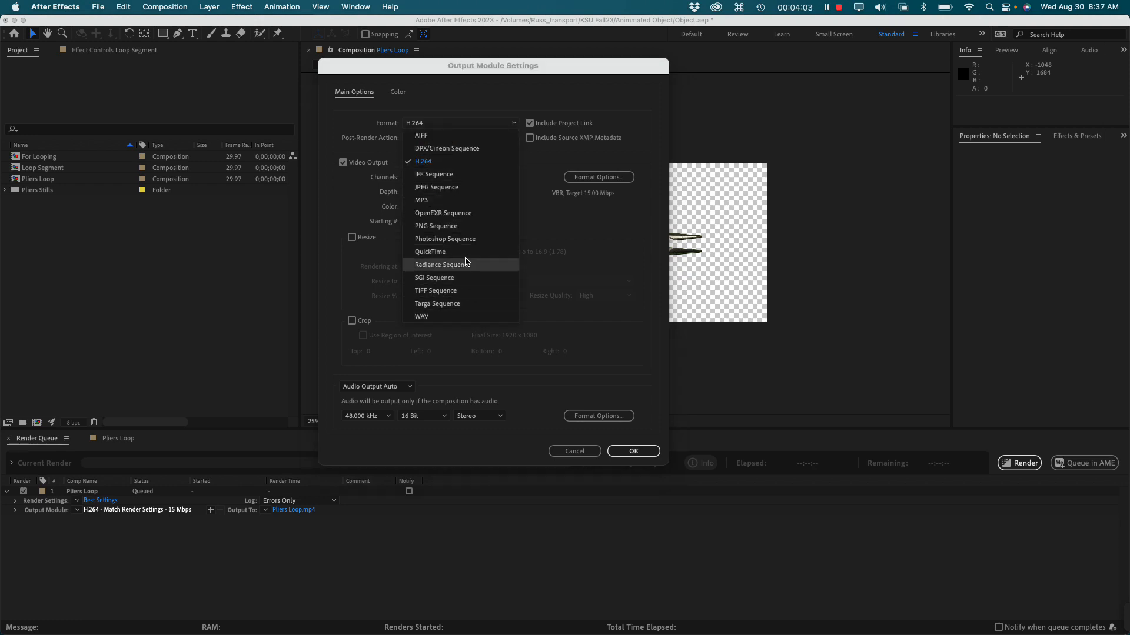
left_click(468, 252)
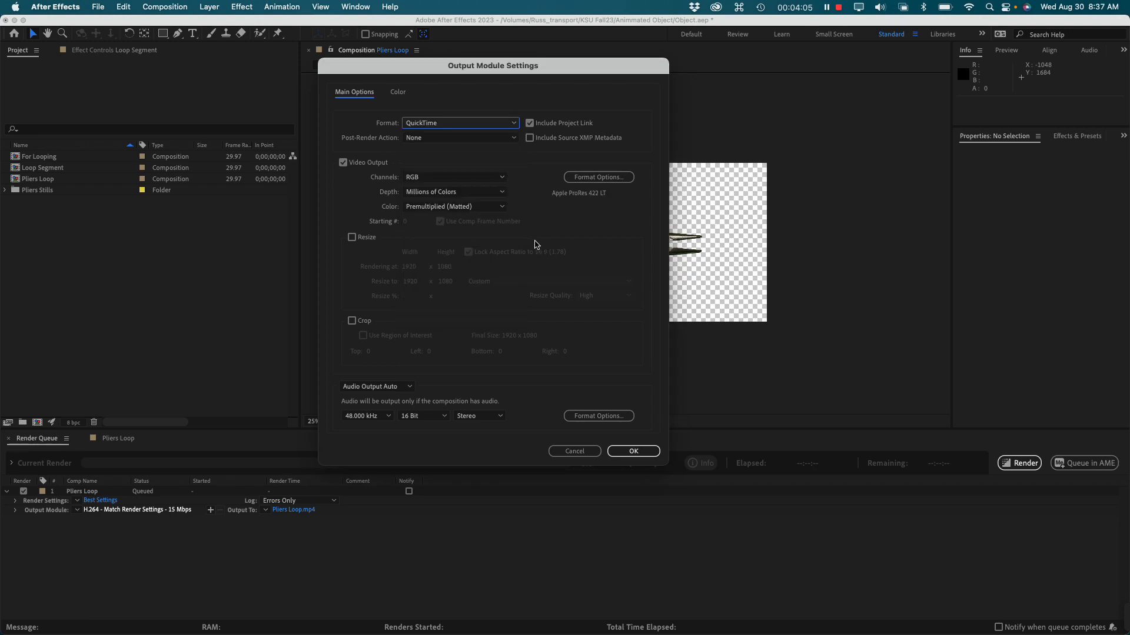
left_click(479, 123)
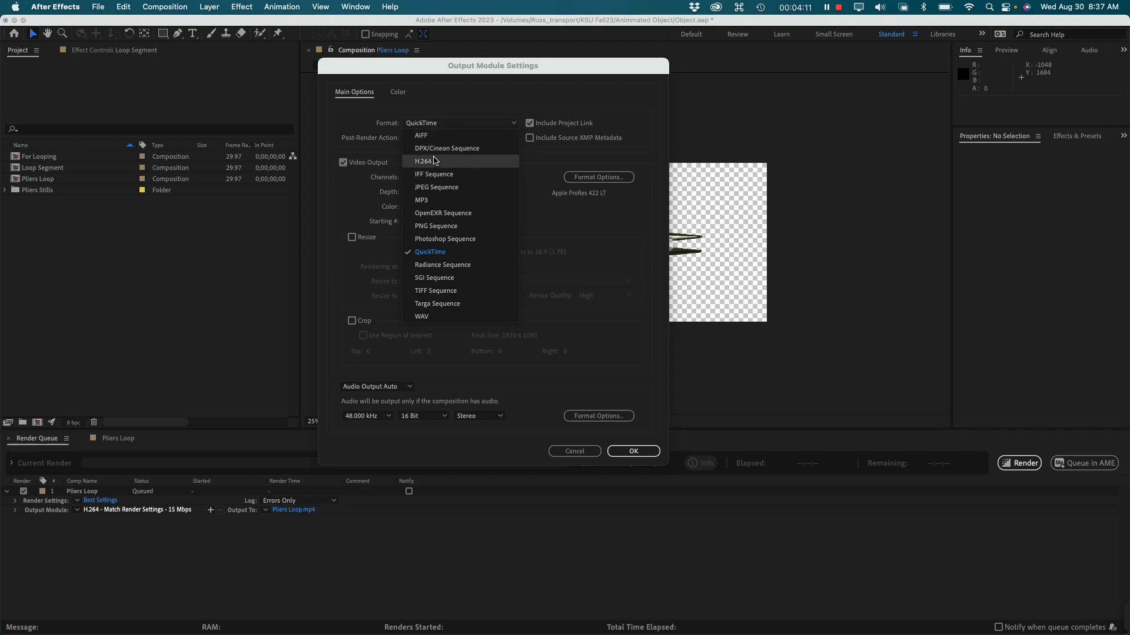
left_click(429, 166)
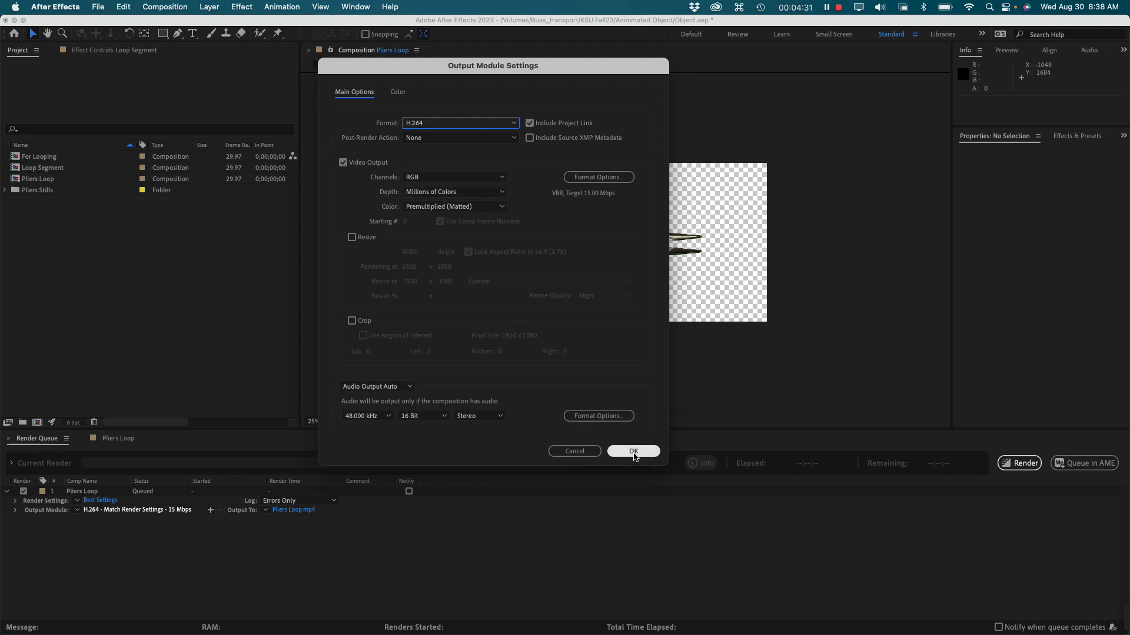
left_click(633, 451)
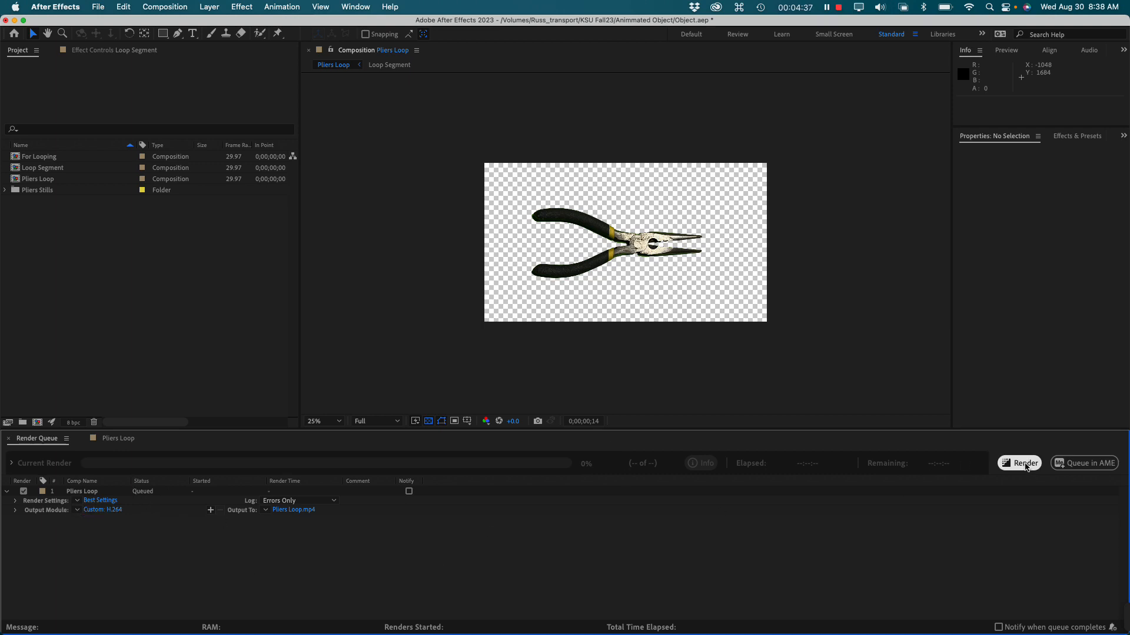
left_click(1025, 465)
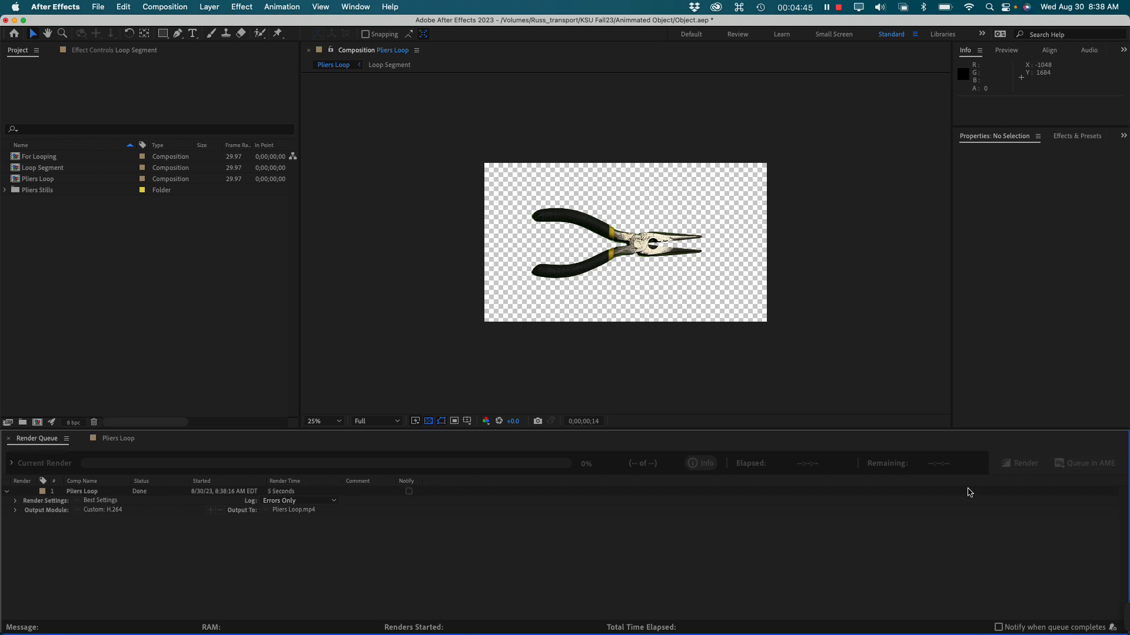
- Switch to Finder and open the rendered Pliers Loop.mp4 from the Renders folder inside Animmated Object for playback
key("super+Tab")
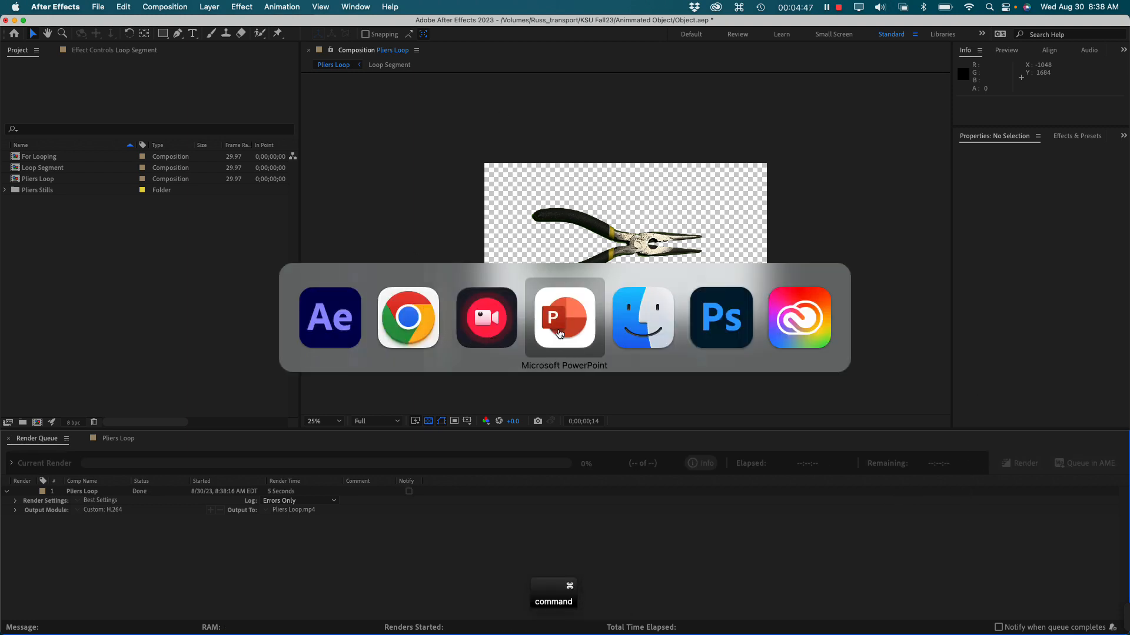
left_click(631, 318)
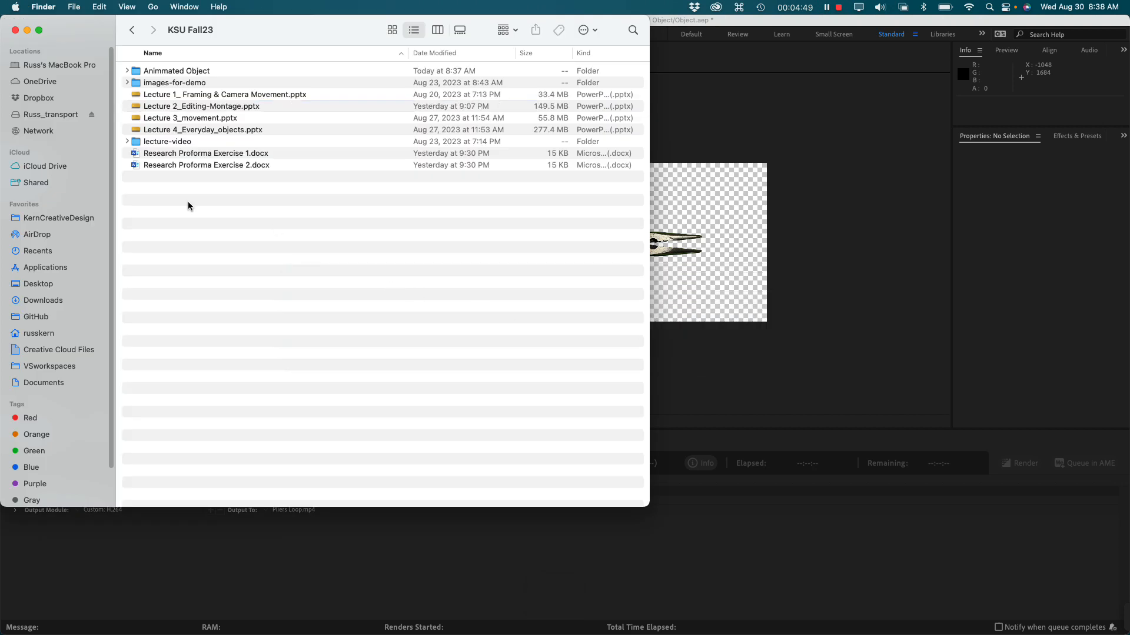
left_click(141, 71)
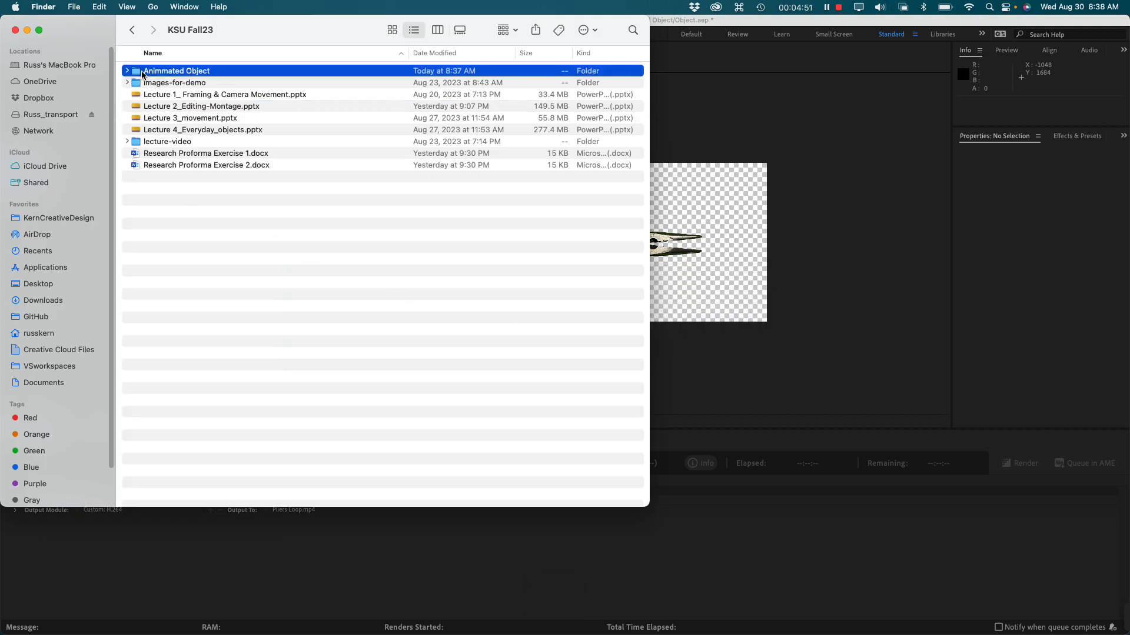
double_click(137, 73)
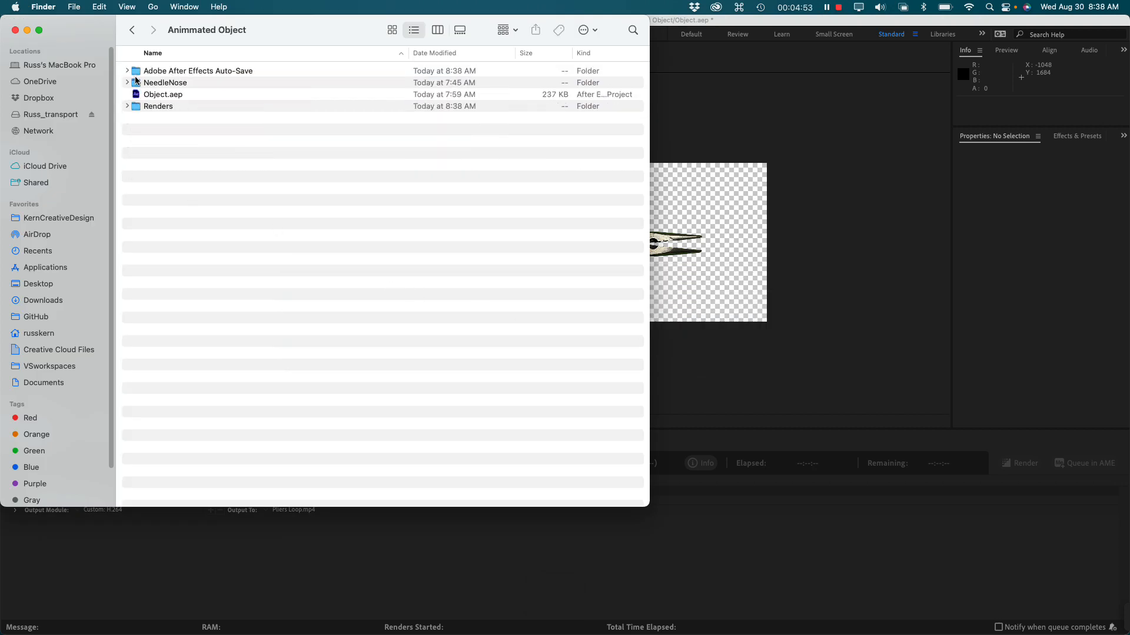
left_click(127, 106)
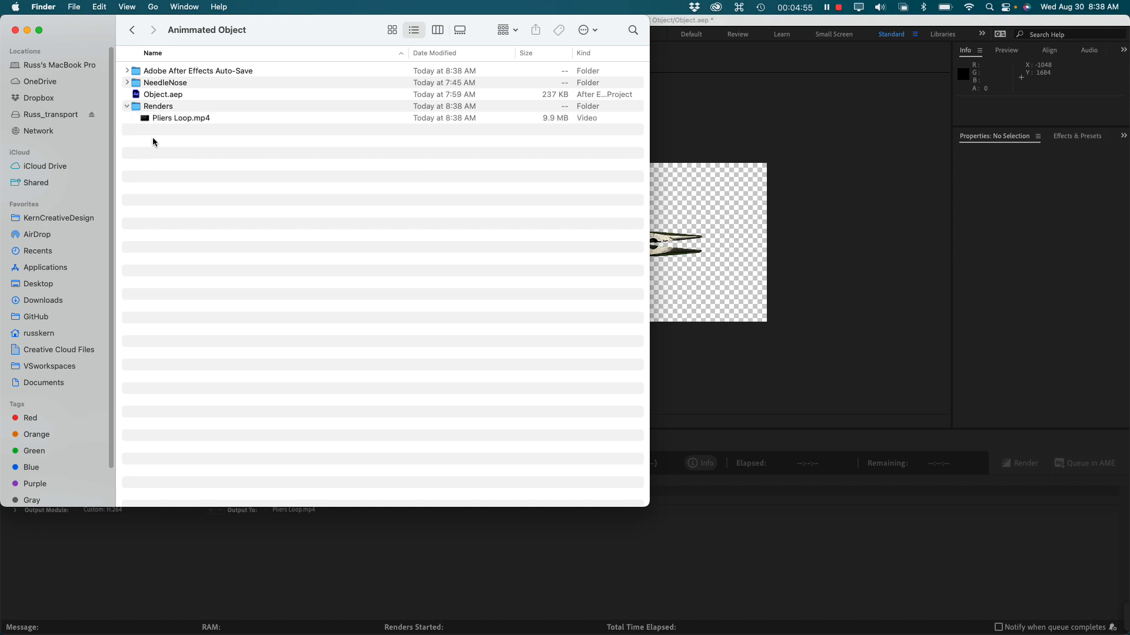
left_click(157, 118)
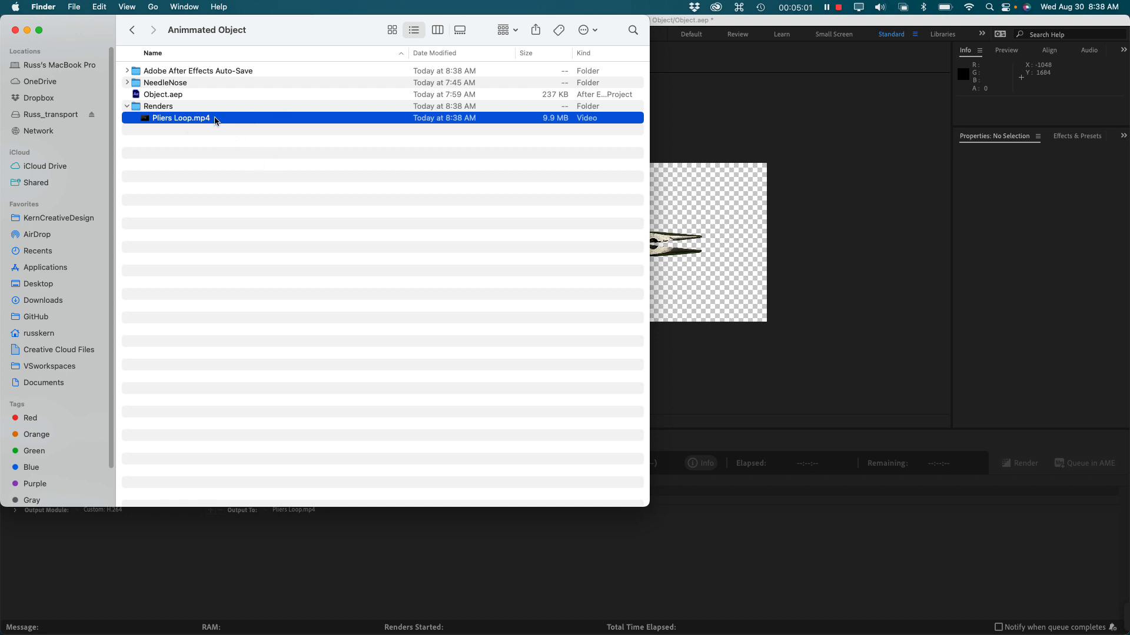
double_click(146, 120)
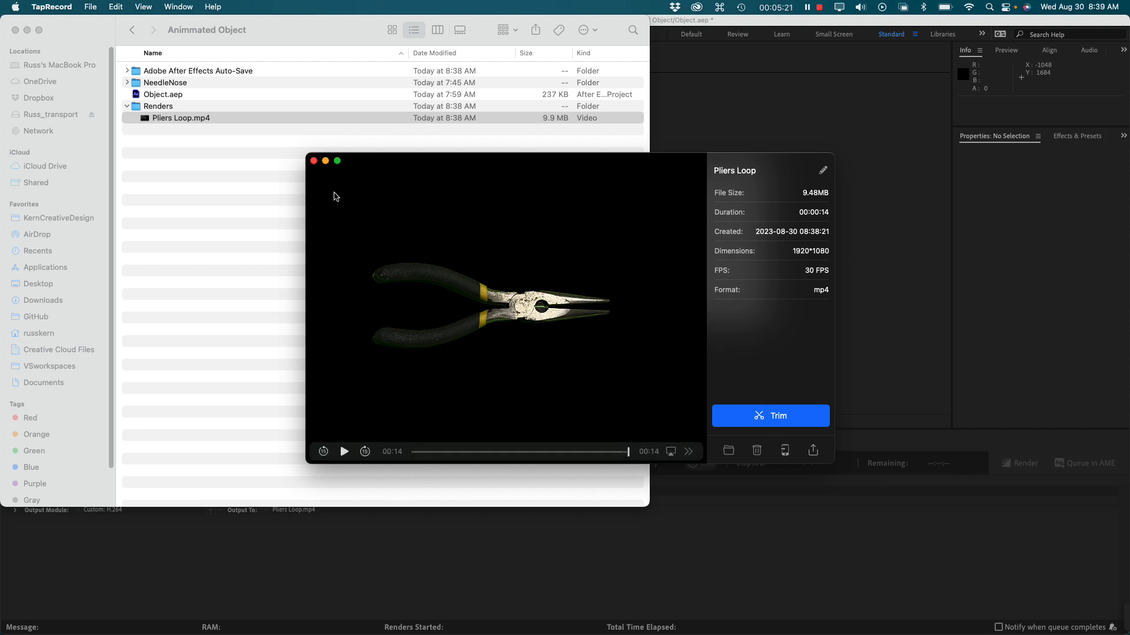
- Close the Pliers Loop video preview and switch to Chrome
left_click(314, 161)
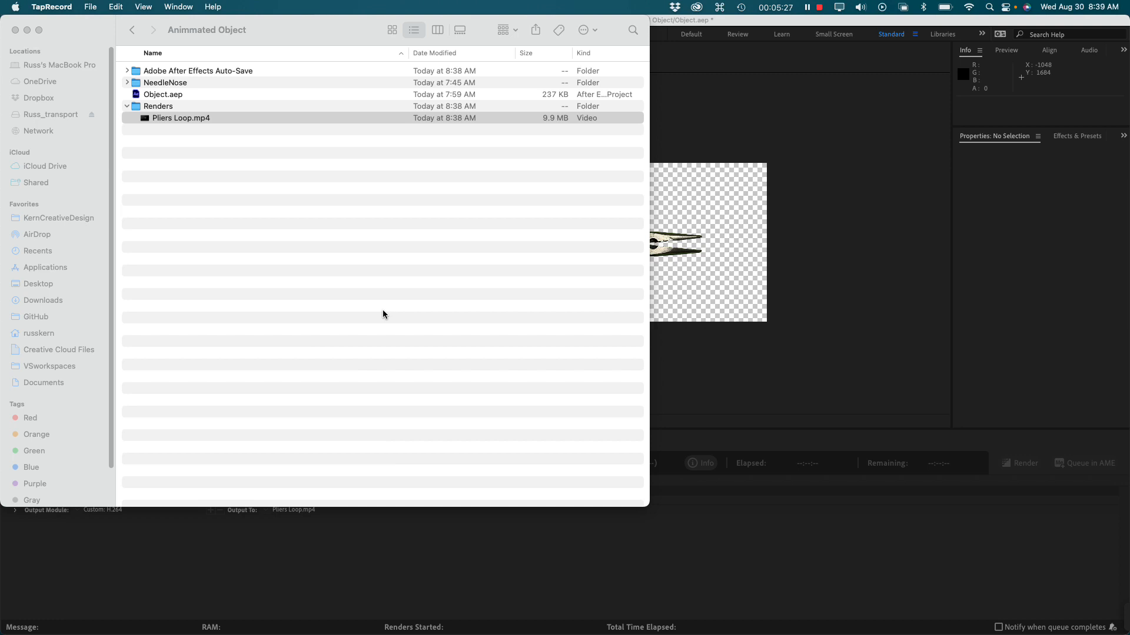
left_click(870, 345)
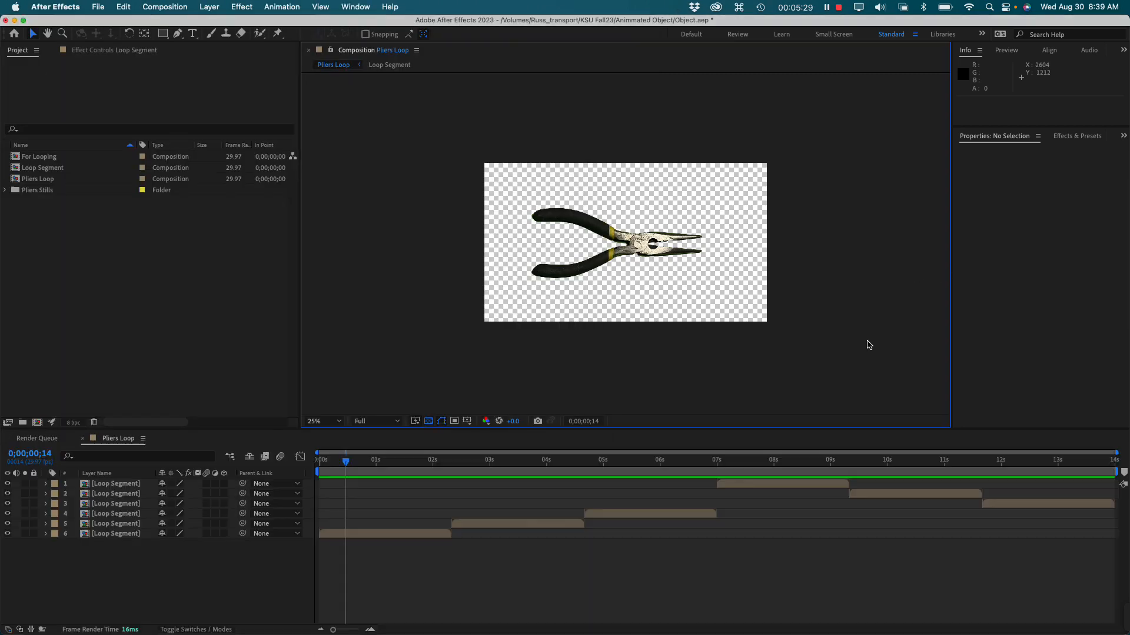
key("super+Tab")
key("super+Tab")
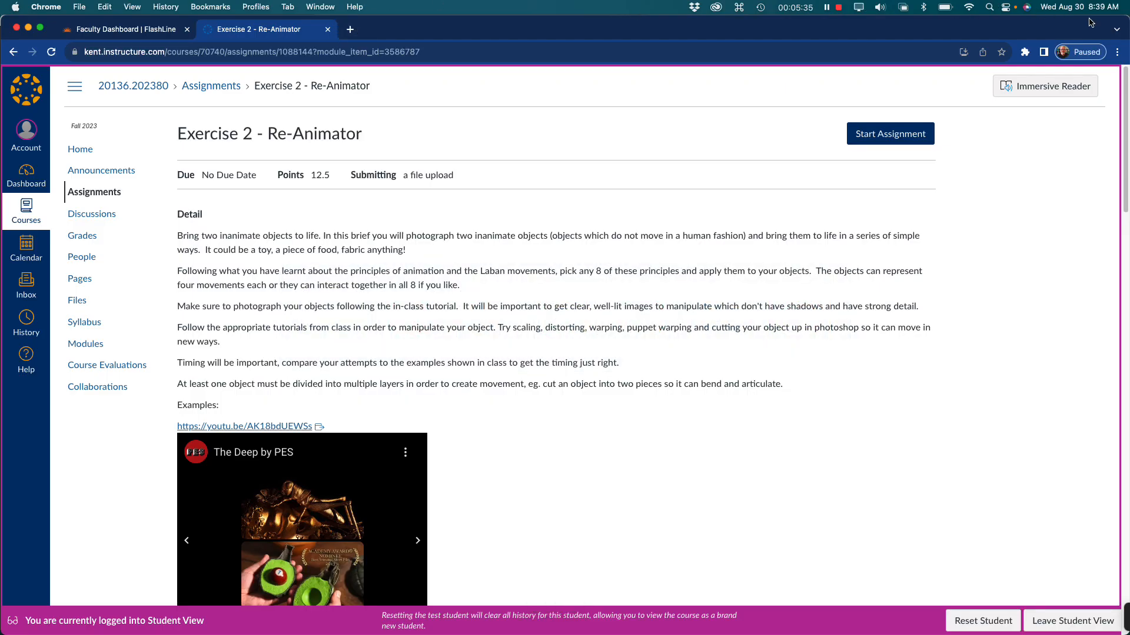
- Switch to a different browser profile and open vimeo.com in its new window
left_click(1078, 52)
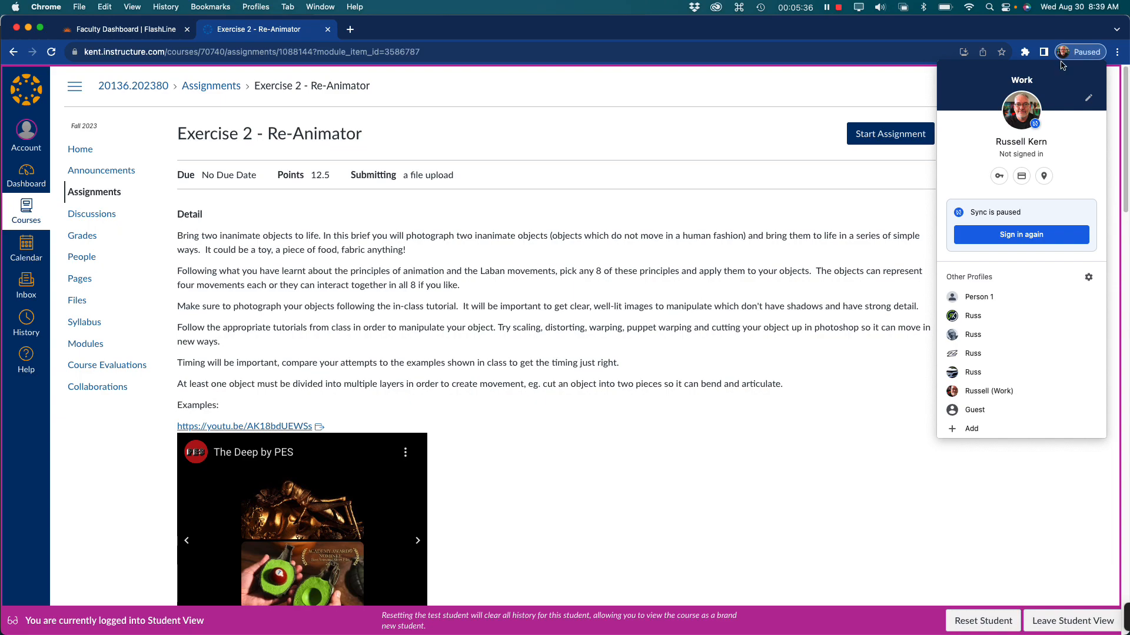
left_click(984, 333)
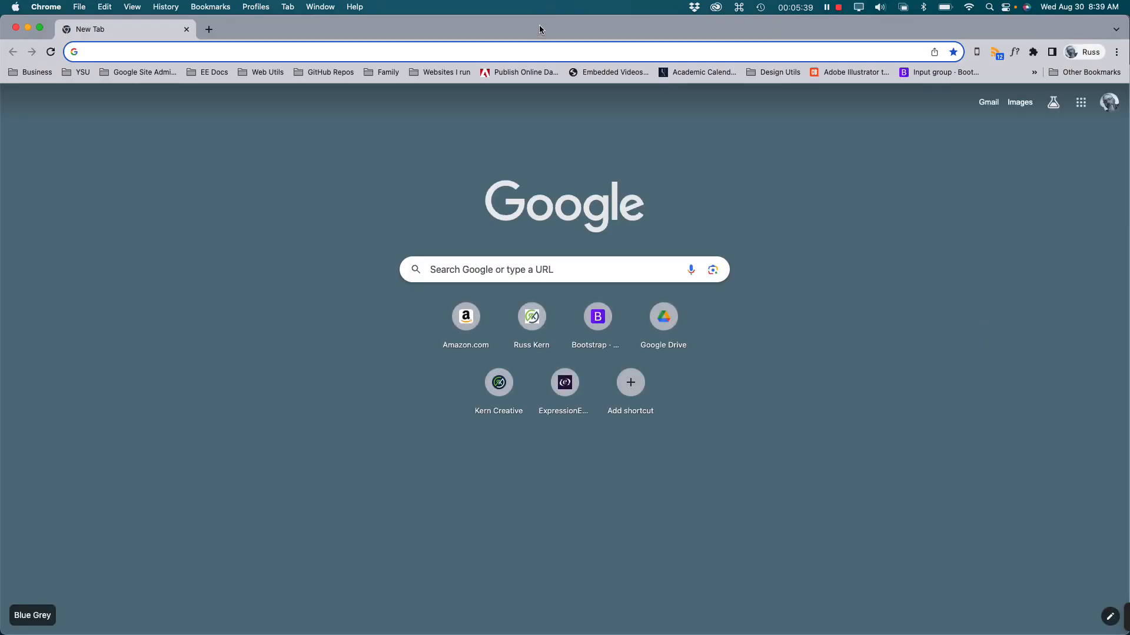
type("Vimeo")
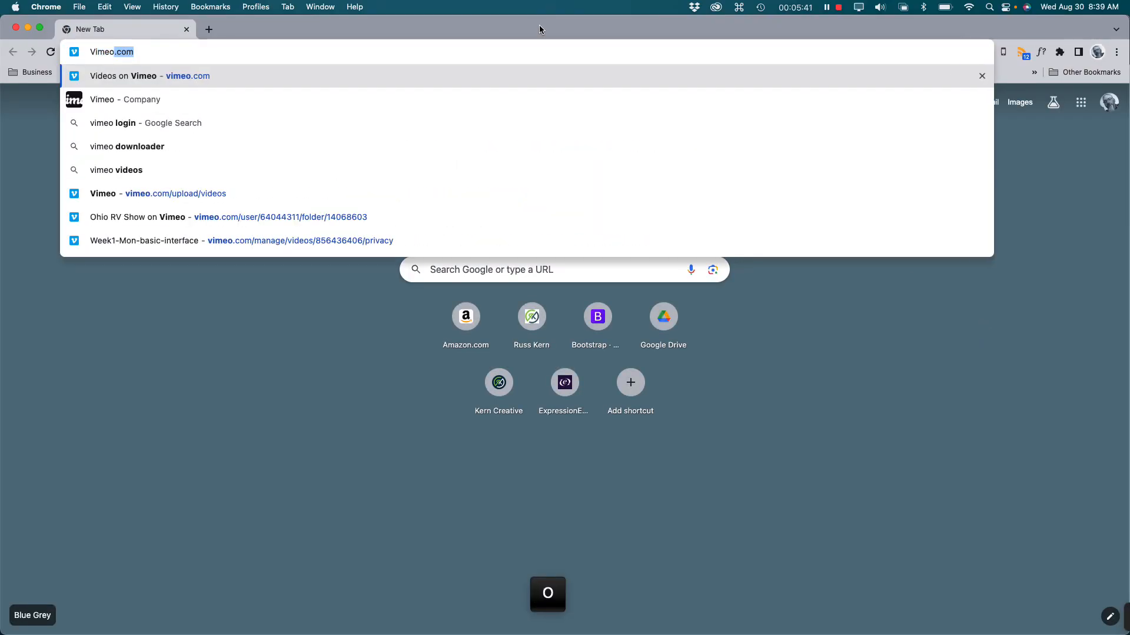
key("Return")
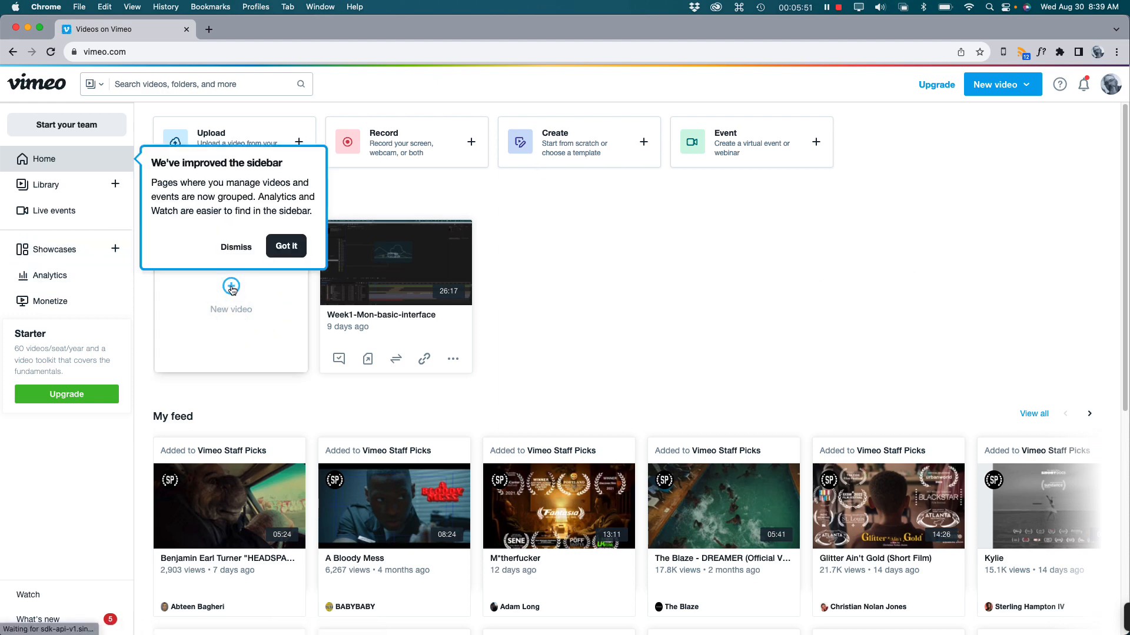
- Upload Pliers Loop.mp4 to Vimeo from the Renders folder inside KSU Fall23 > Animmated Object, and dismiss the sidebar notice
left_click(224, 295)
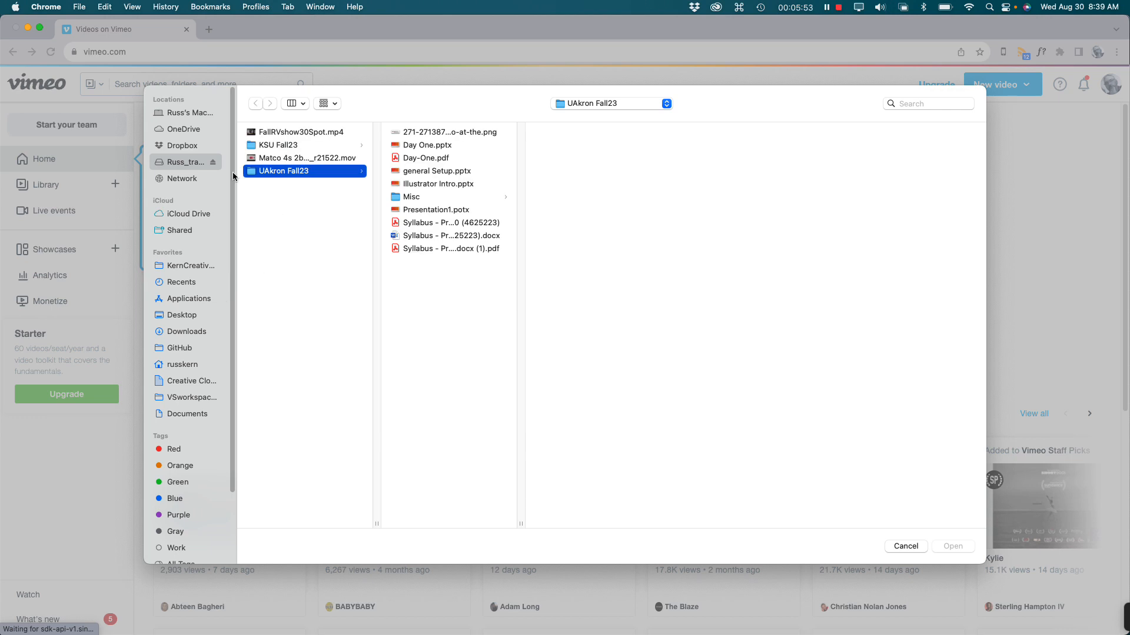
left_click(291, 147)
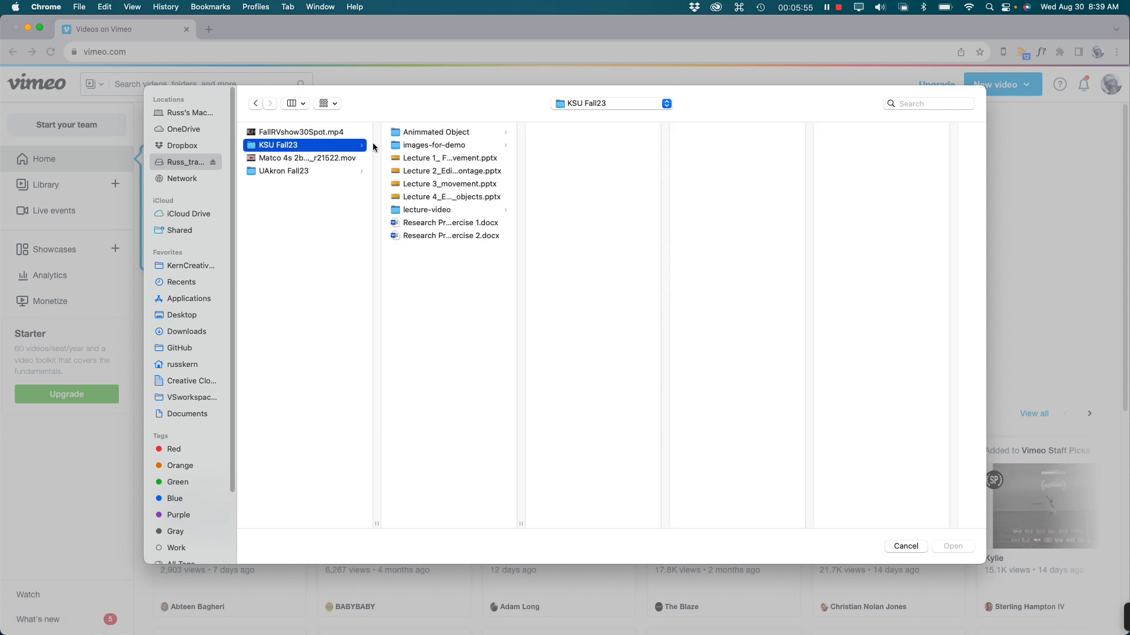
left_click(410, 134)
left_click(552, 172)
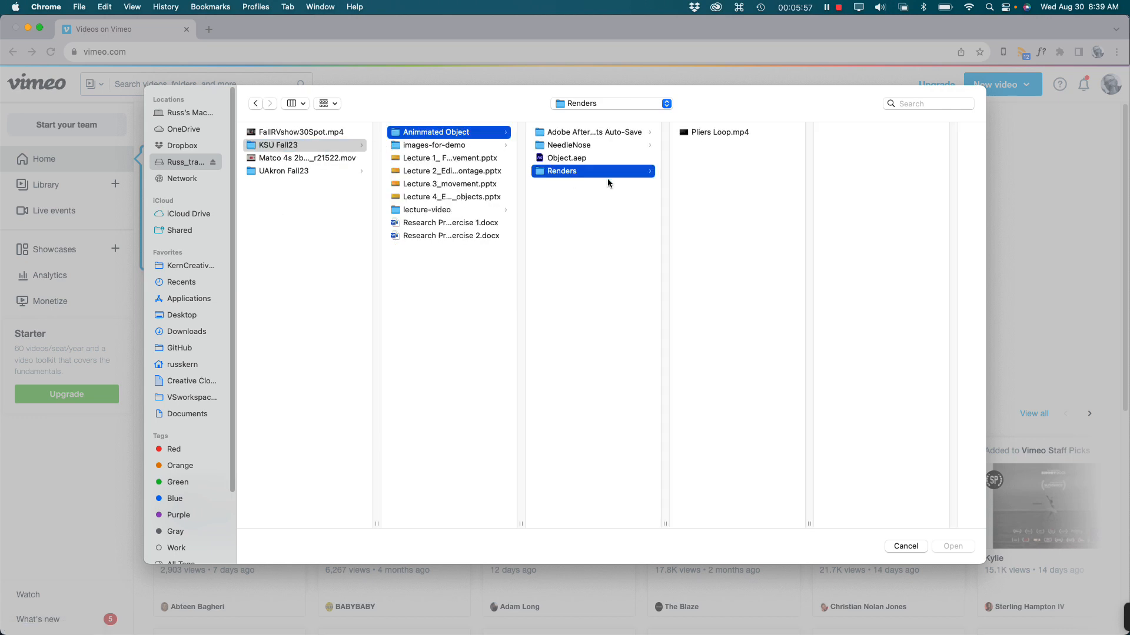
left_click(703, 133)
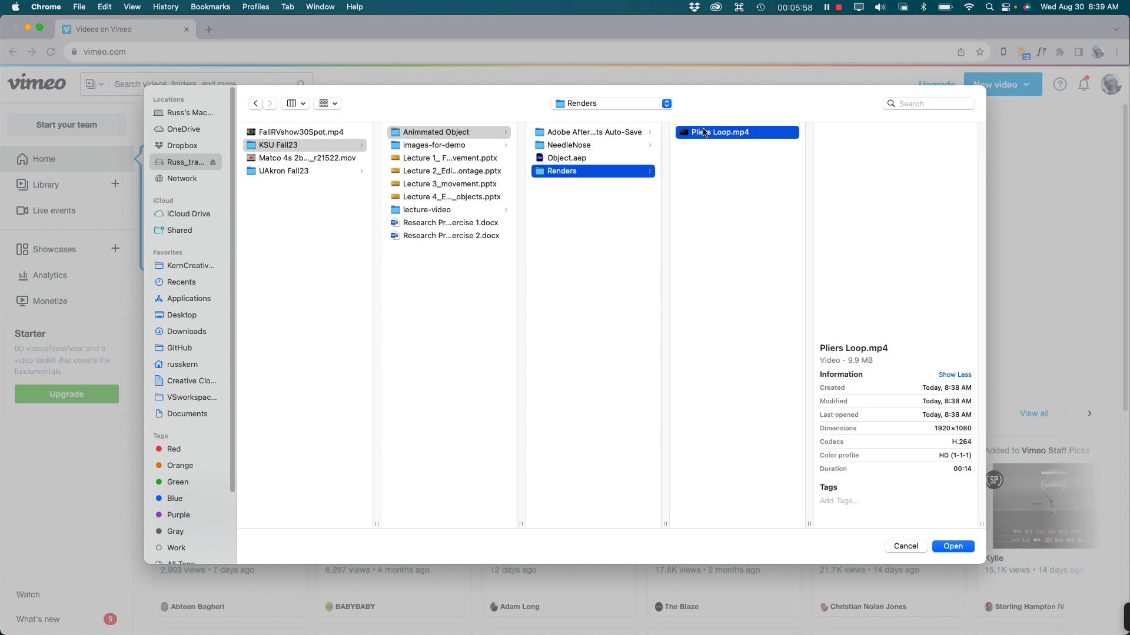
left_click(963, 551)
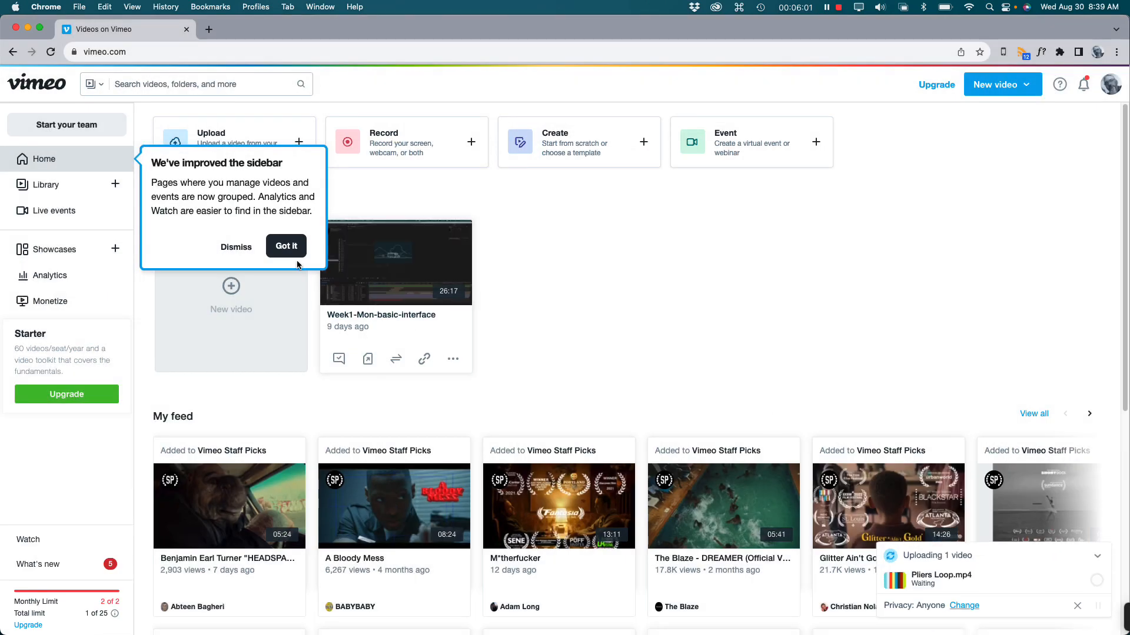
left_click(286, 247)
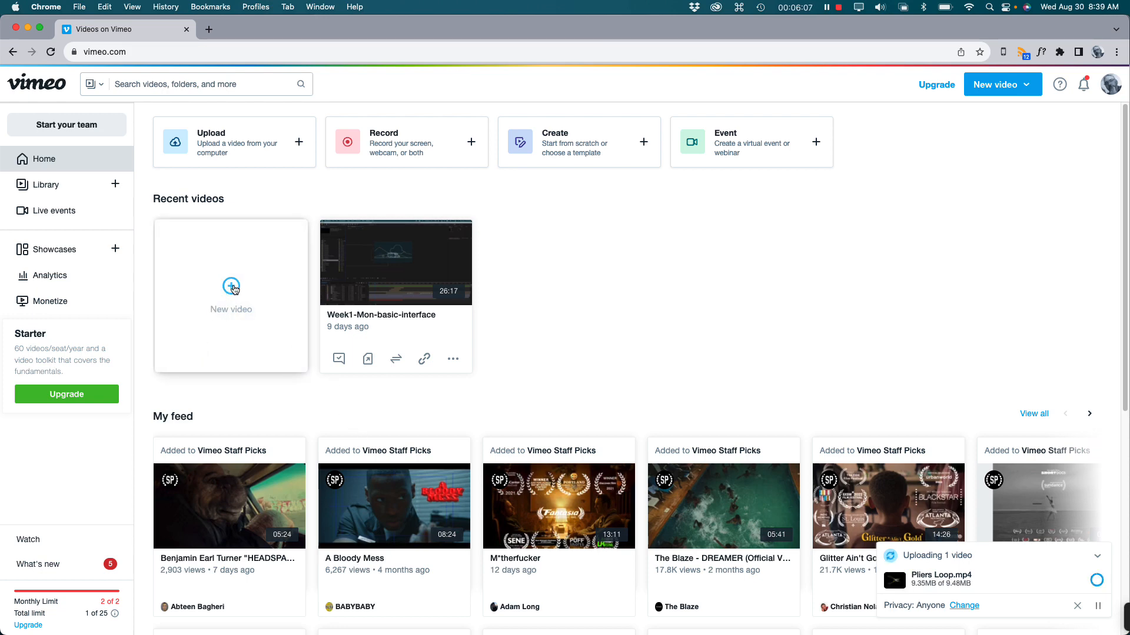
- Try to upload Pliers Loop.mp4 from the Renders folder to Vimeo a second time
left_click(231, 288)
left_click(288, 134)
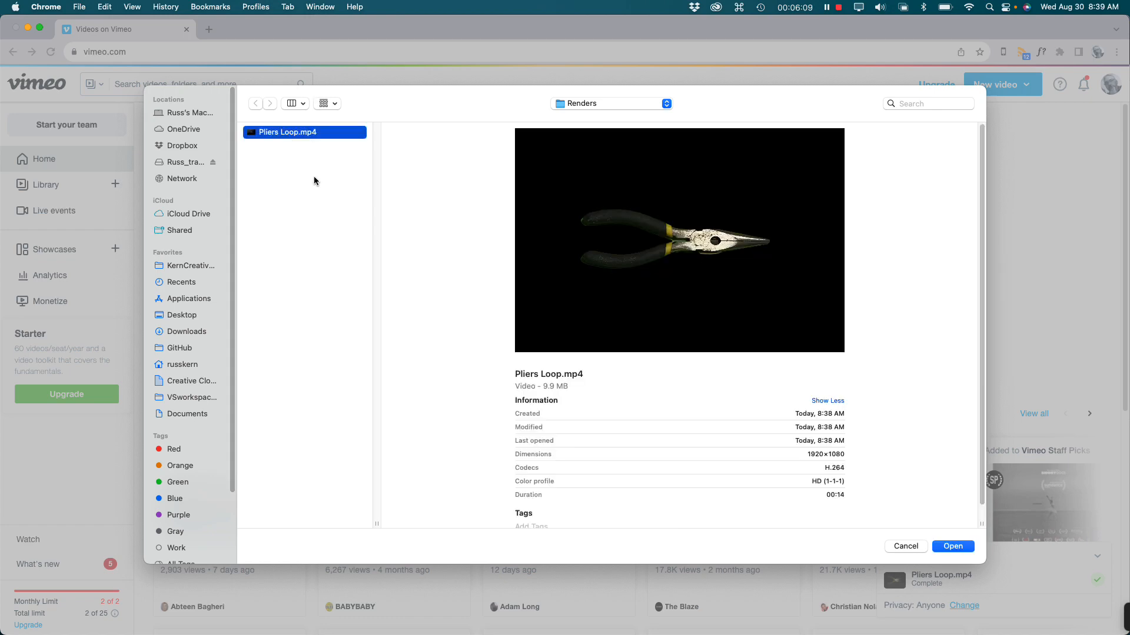
left_click(952, 546)
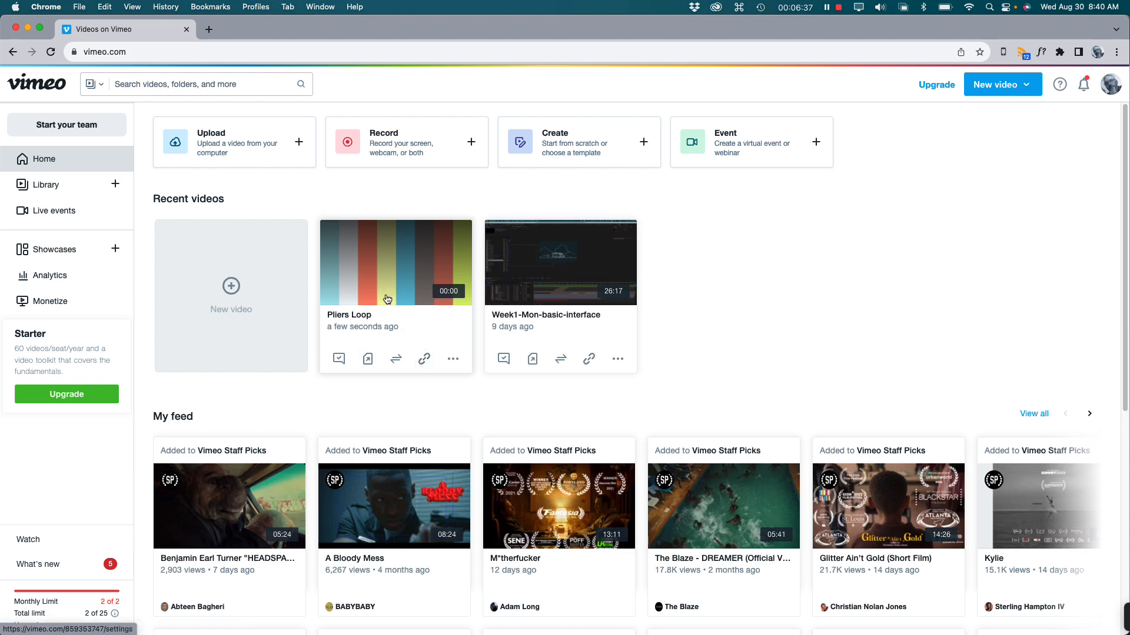
- View the uploaded Pliers Loop video's page on Vimeo and return to the home page
left_click(405, 275)
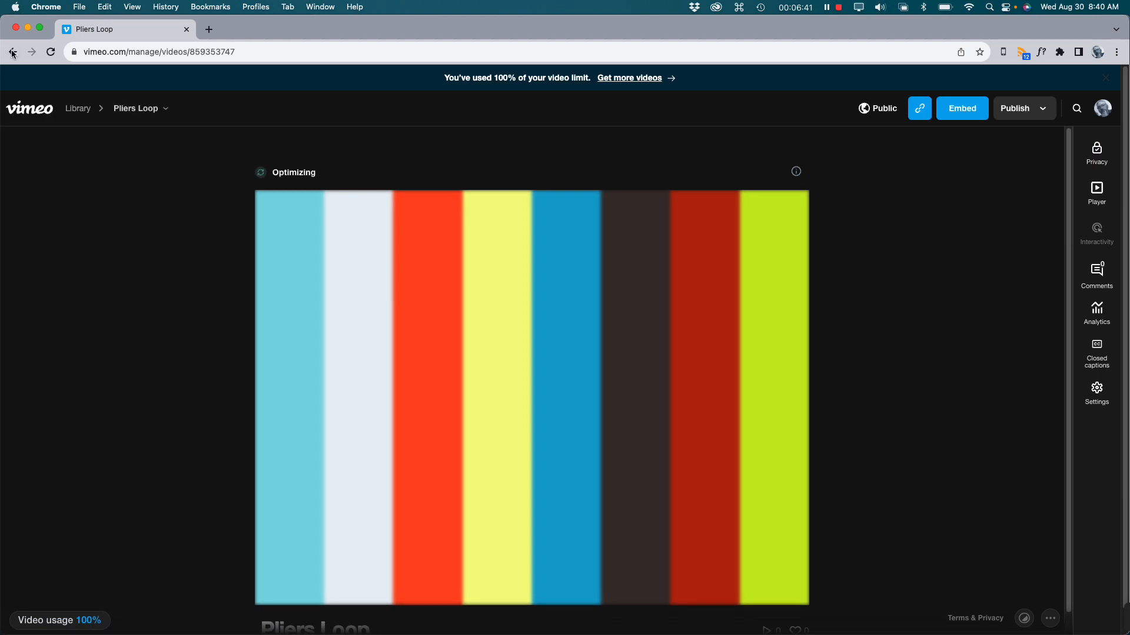
left_click(13, 52)
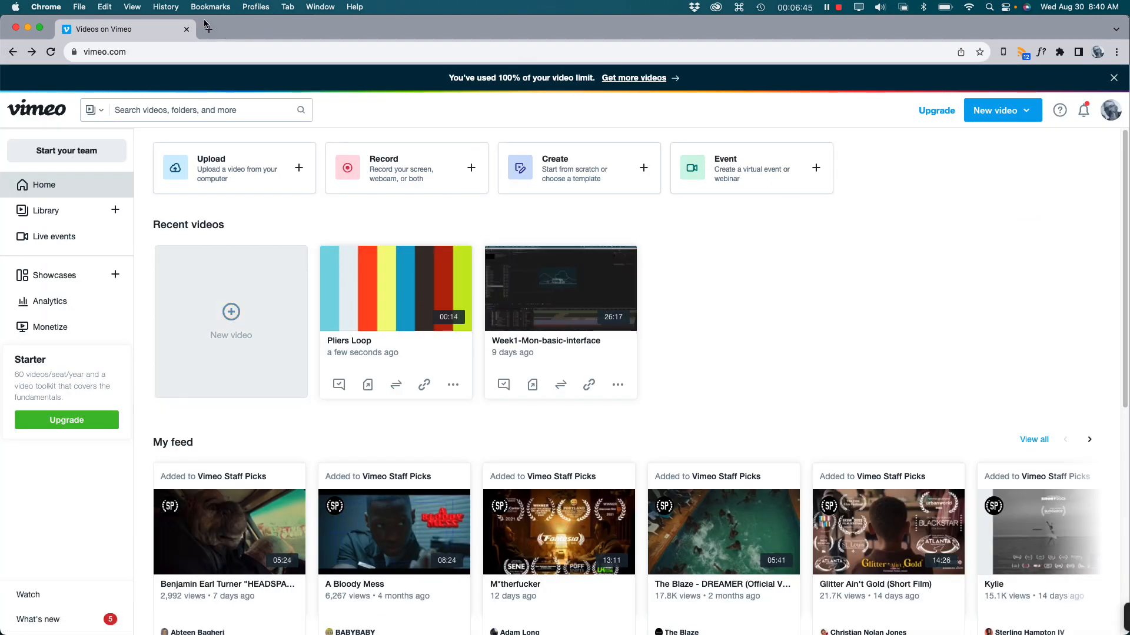
- Open YouTube in a new browser tab and go to the signed-in account's own channel page
left_click(208, 28)
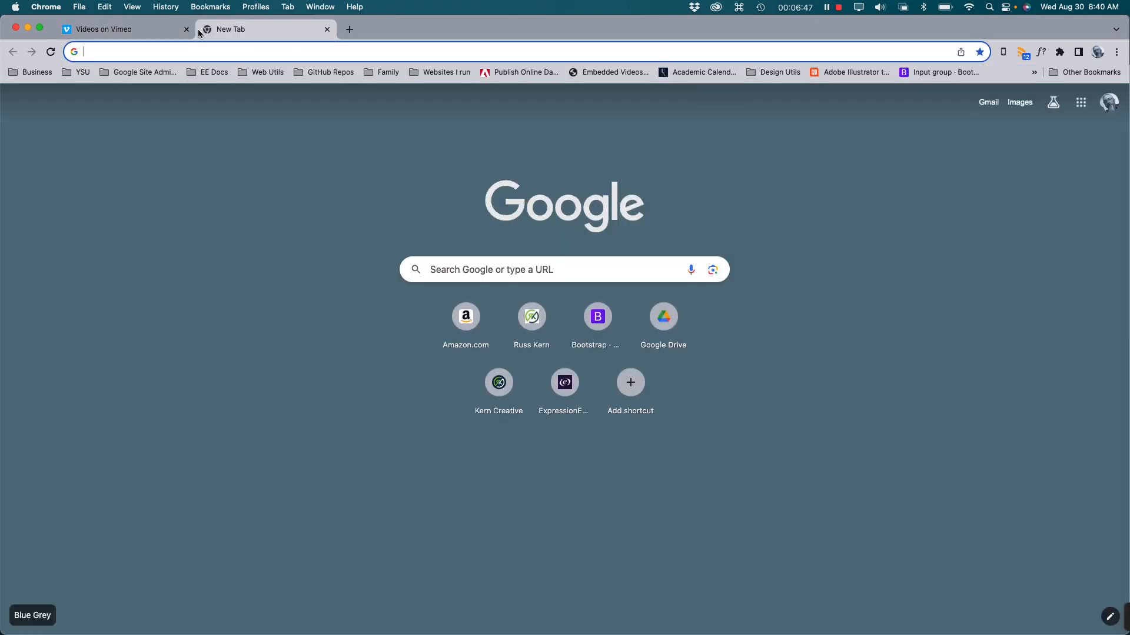
type("youtube")
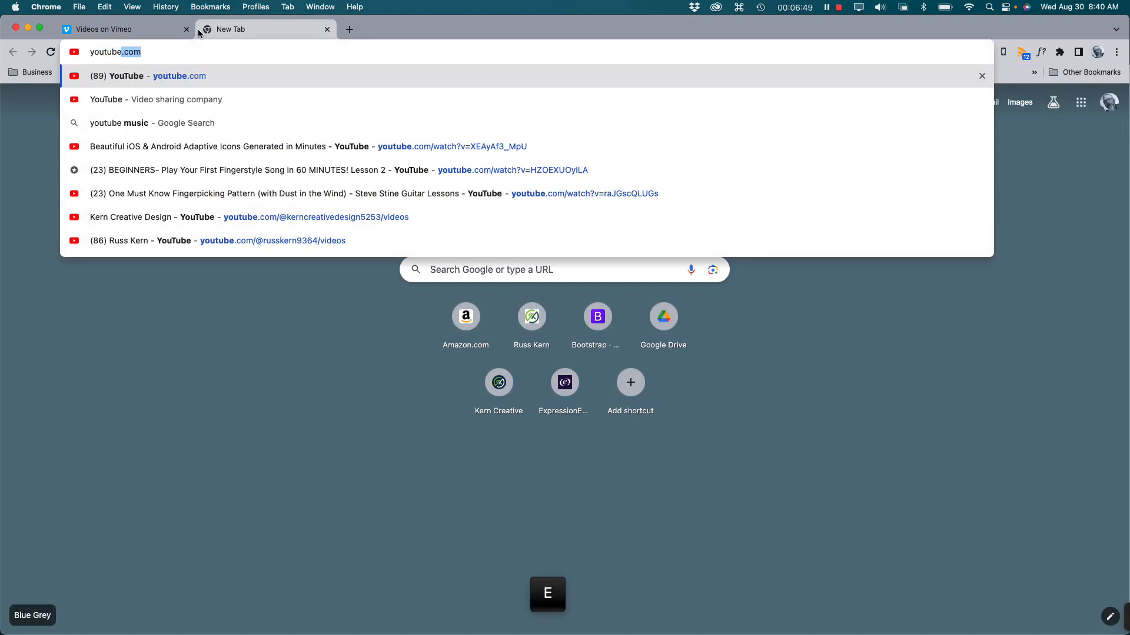
key("Return")
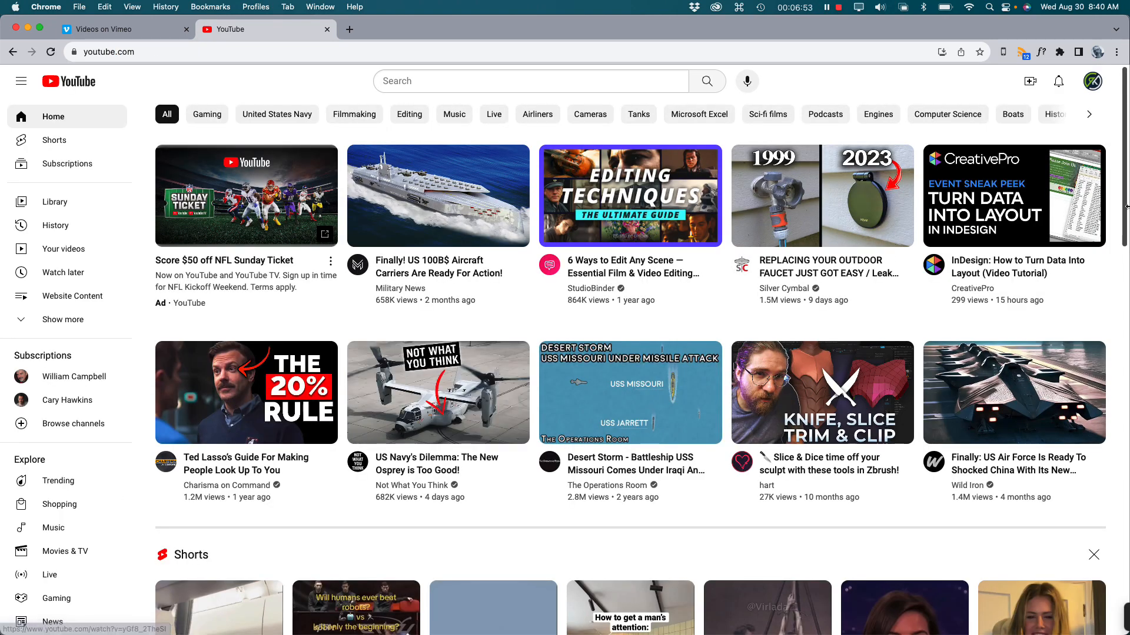
left_click(1092, 82)
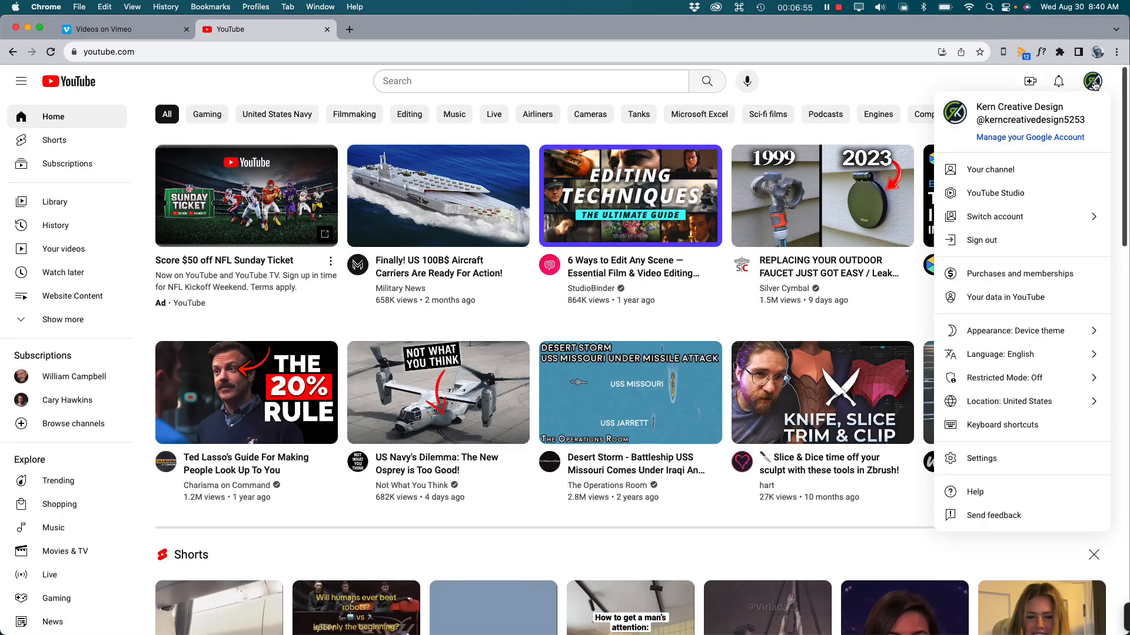
left_click(990, 169)
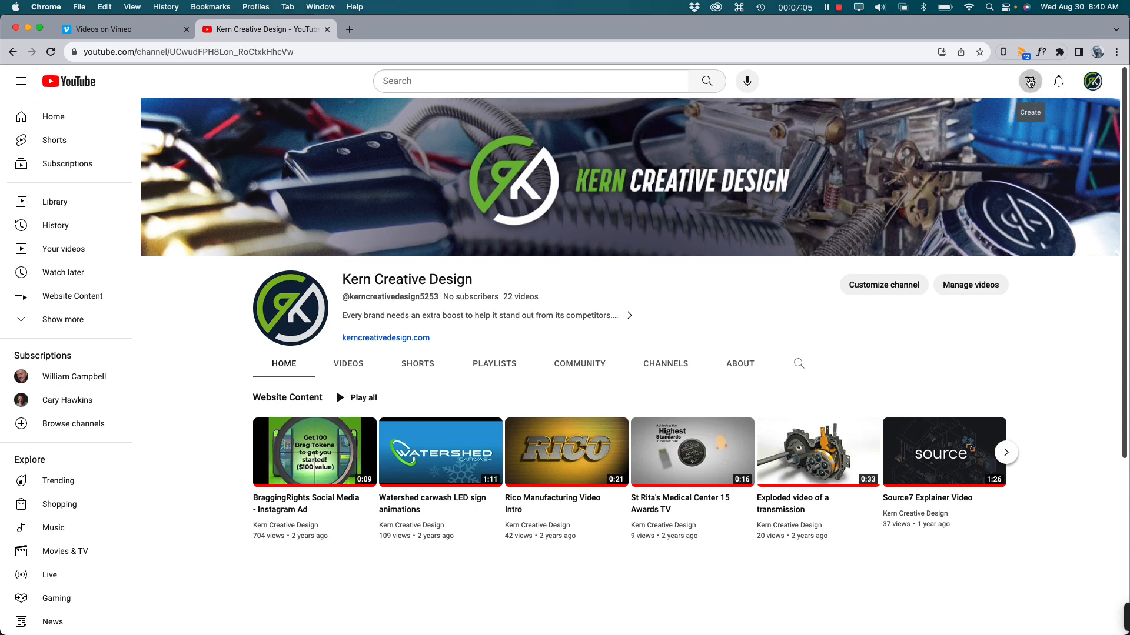
- Upload Pliers Loop.mp4 from the Renders folder to the YouTube channel
left_click(1030, 83)
left_click(1059, 113)
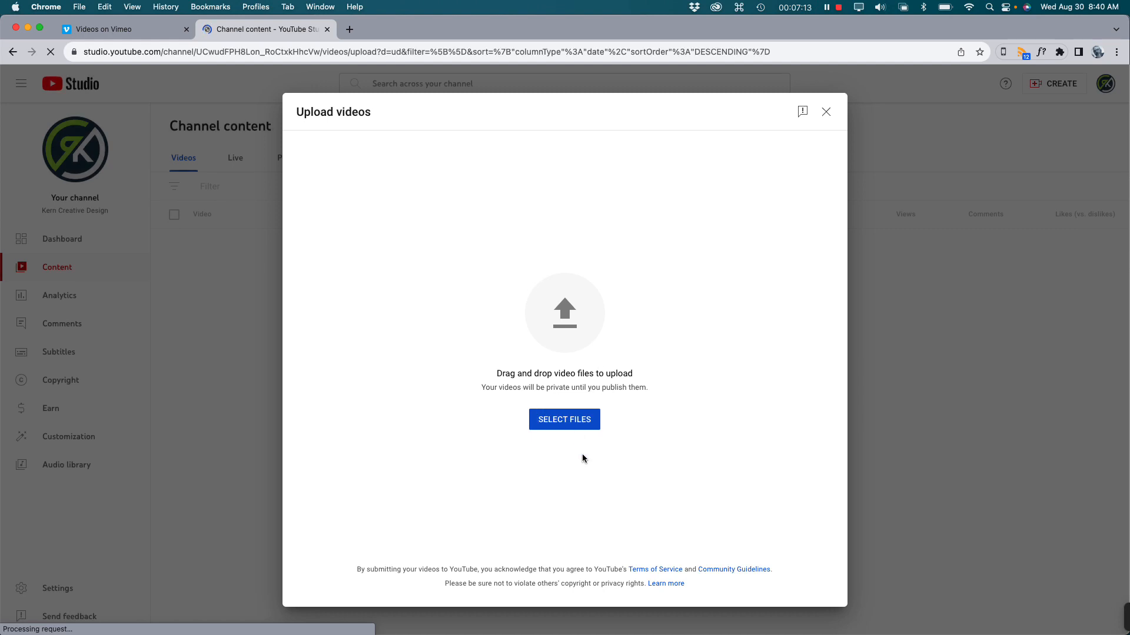
left_click(560, 422)
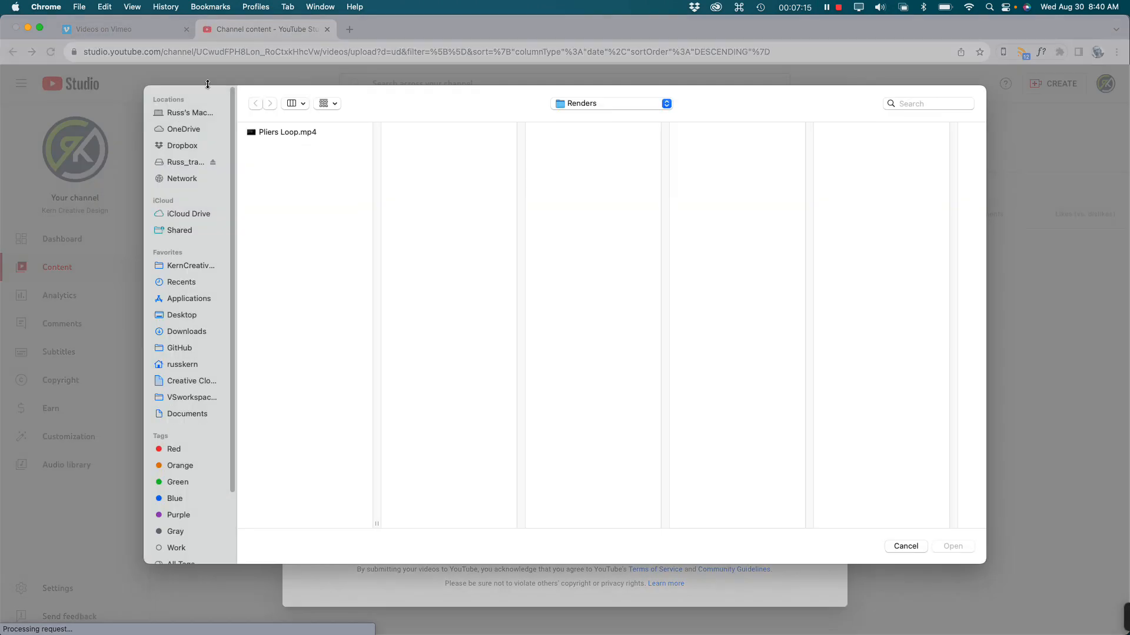
left_click(259, 133)
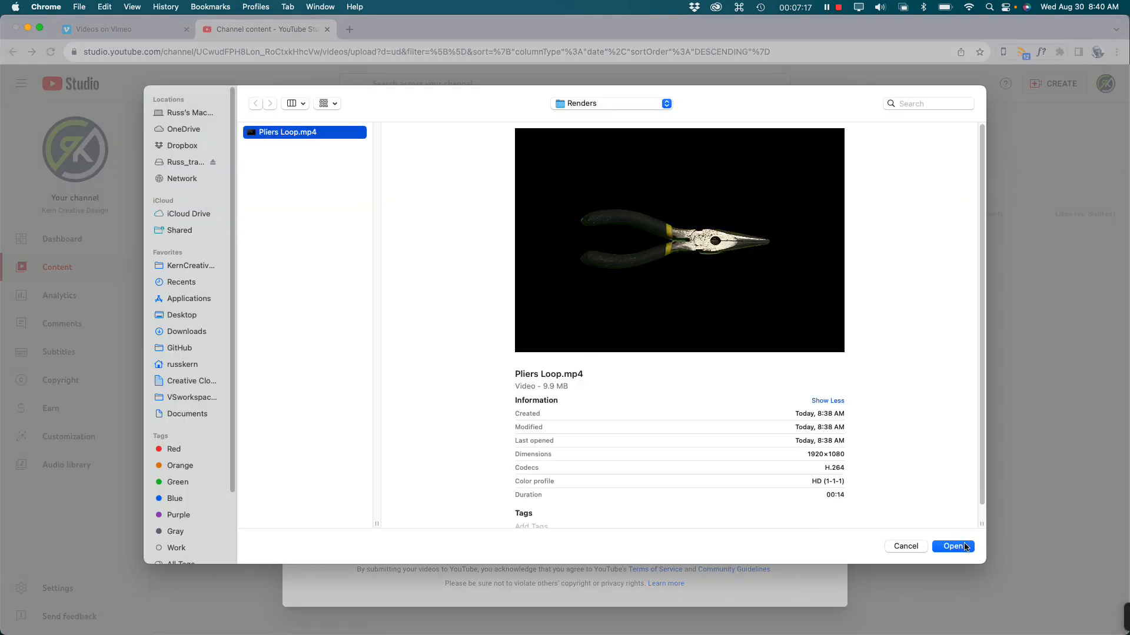
left_click(965, 547)
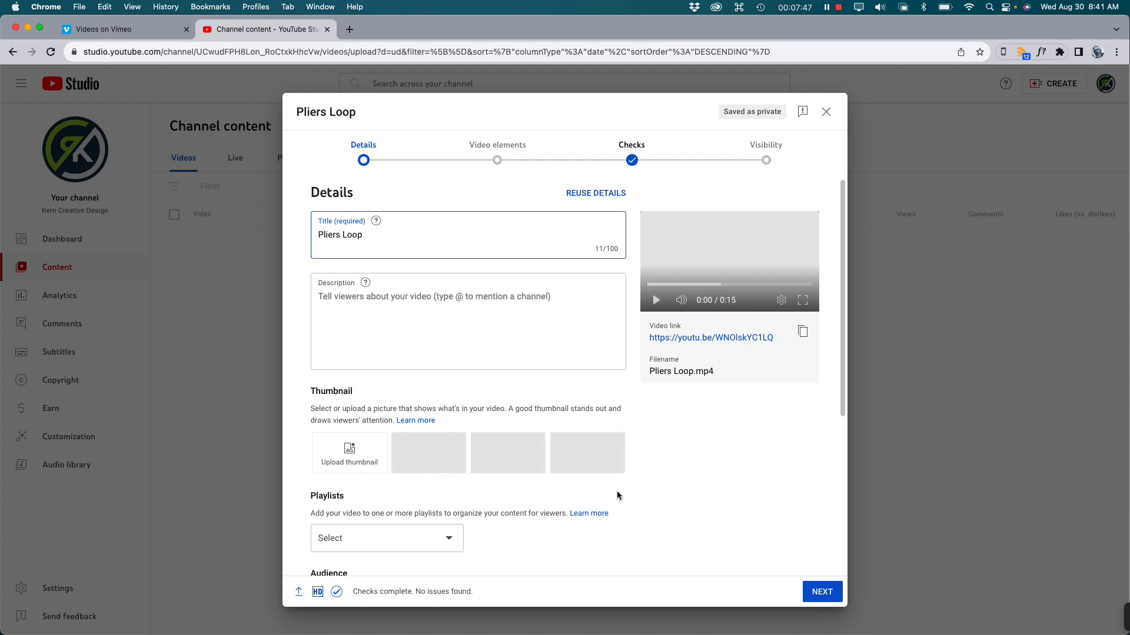
- Review the upload's title, description and playlist options, and mark the video as not made for kids
left_click(419, 106)
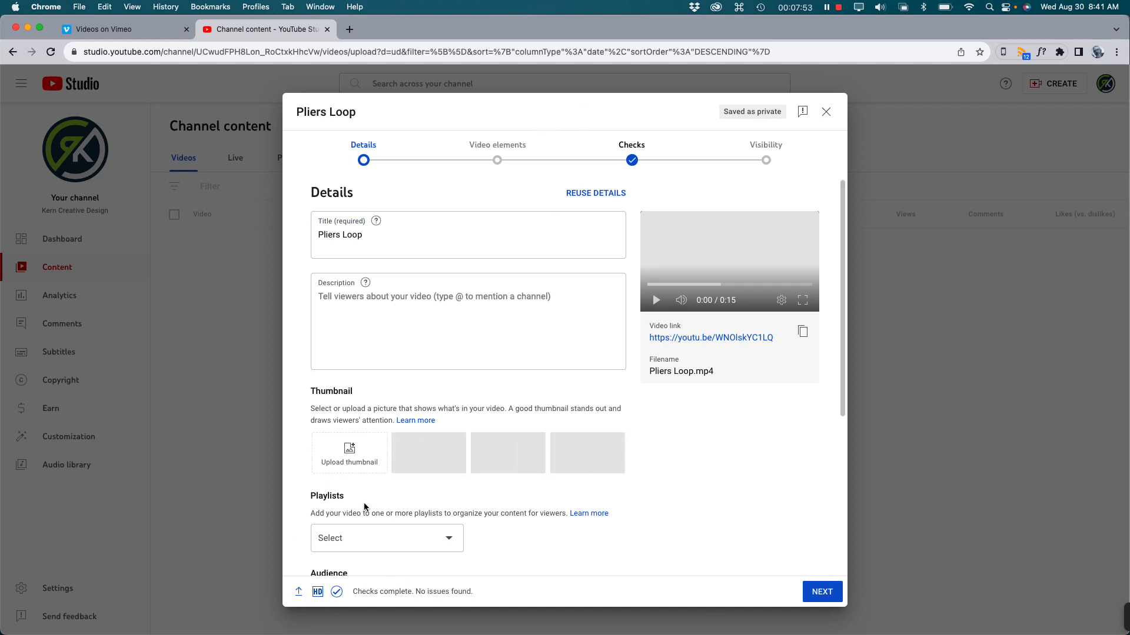
left_click(411, 256)
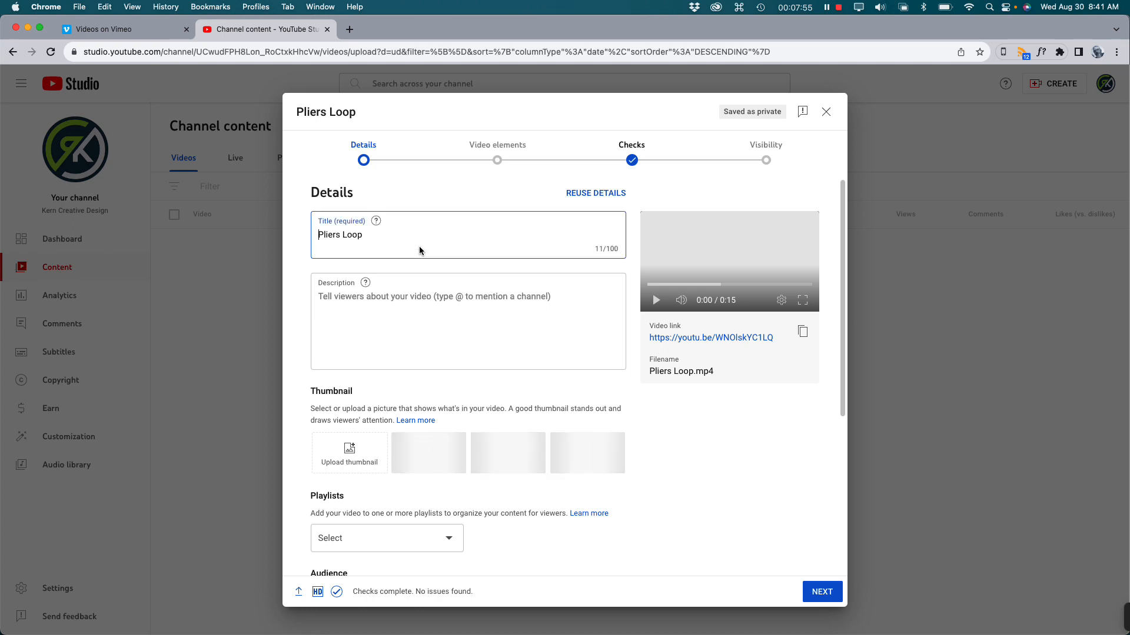
left_click(442, 302)
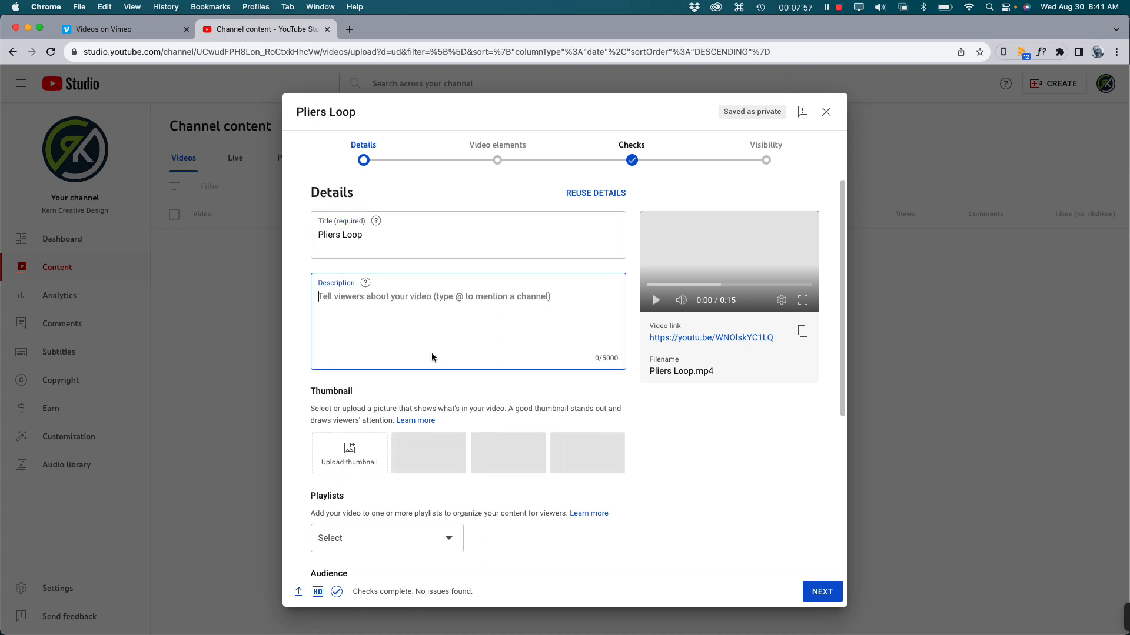
scroll(522, 476, "down", 5)
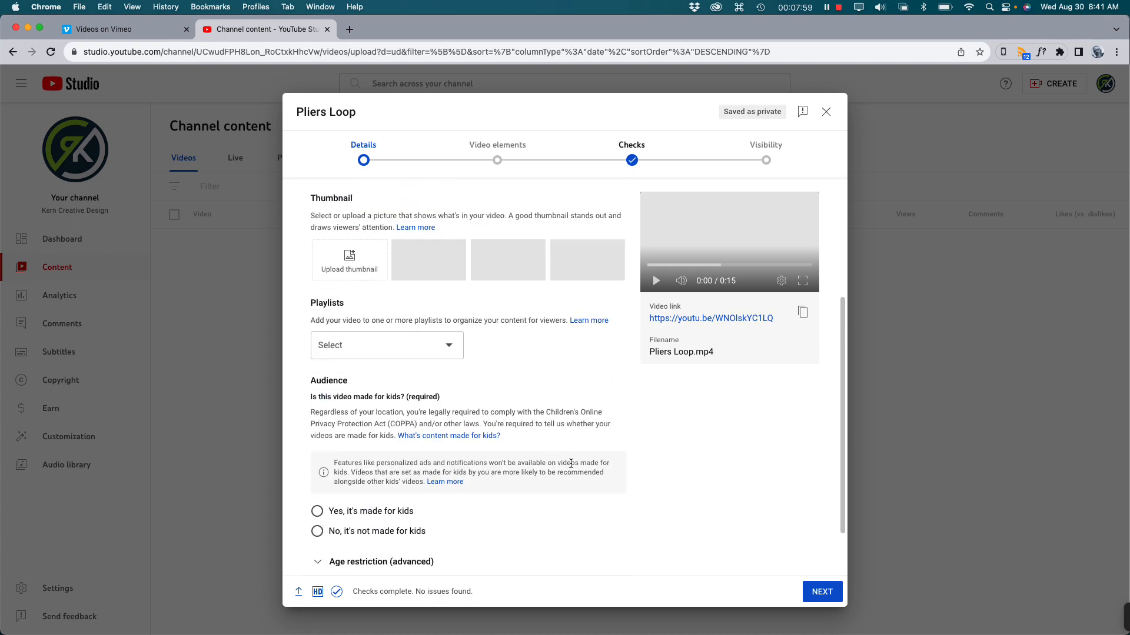
scroll(571, 464, "up", 1)
left_click(450, 357)
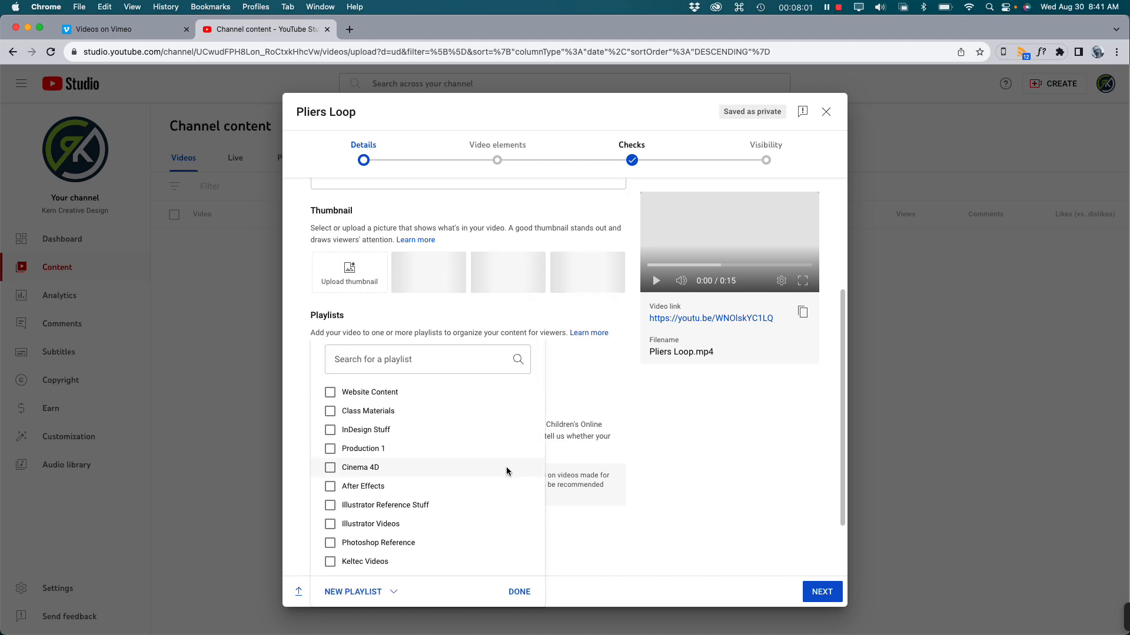
left_click(738, 496)
scroll(518, 524, "down", 2)
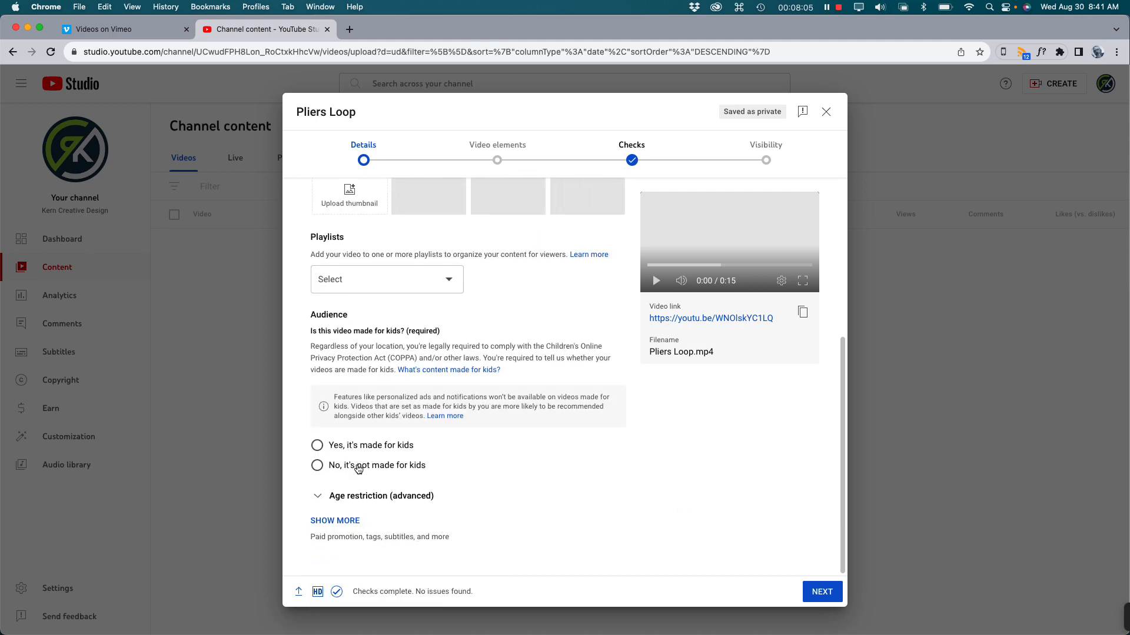
left_click(358, 467)
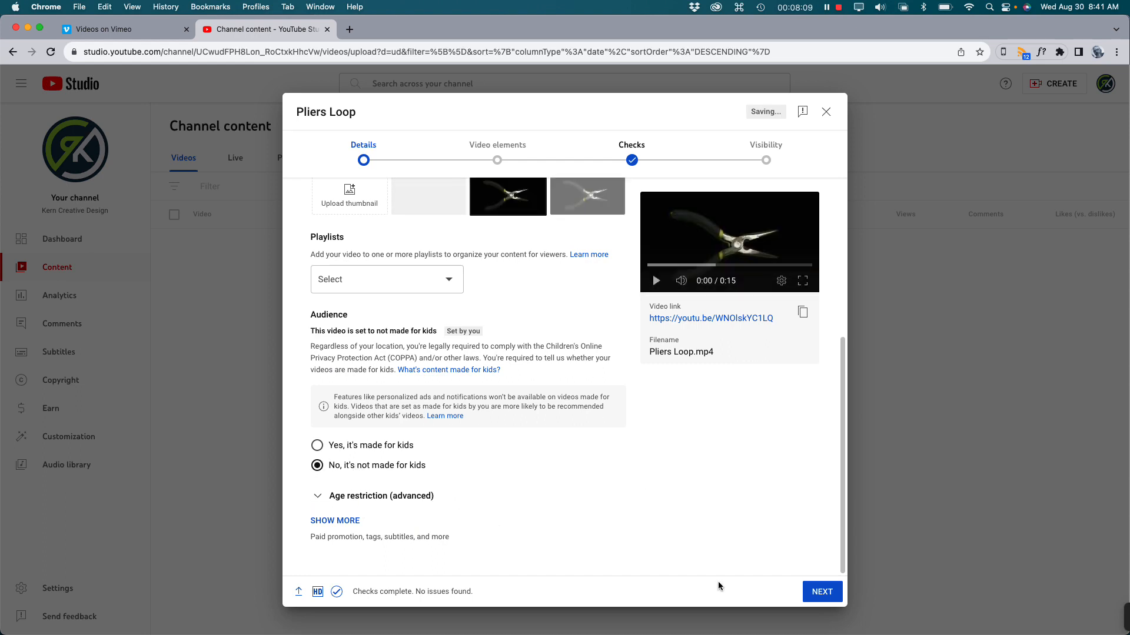
- Proceed past the video elements and checks, set the visibility to Public, and publish the Pliers Loop video
left_click(820, 599)
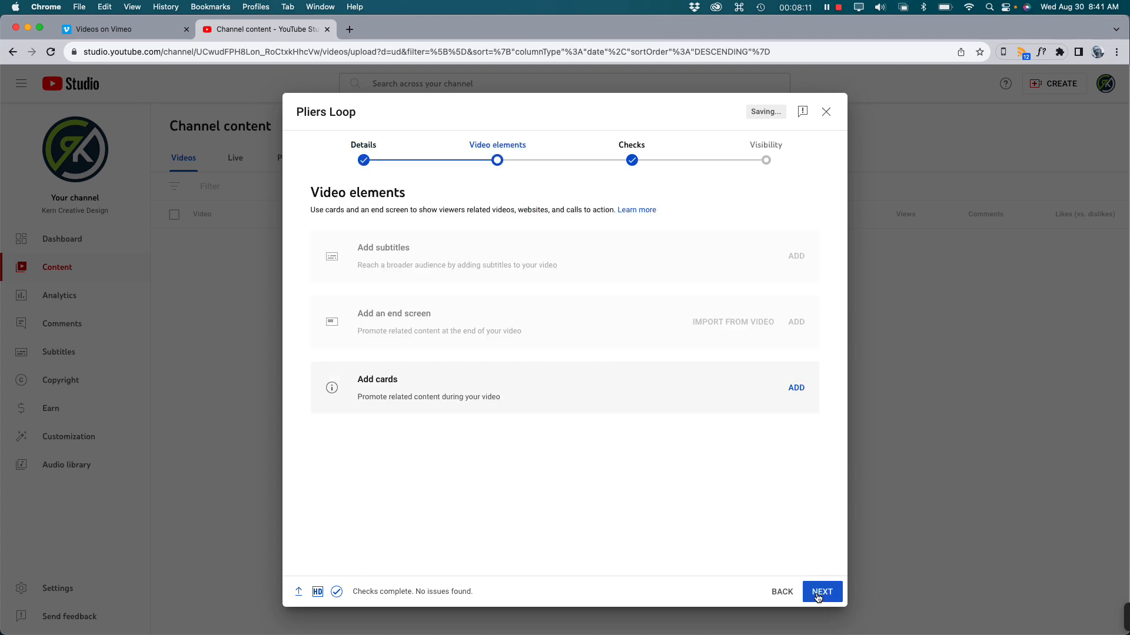
left_click(820, 598)
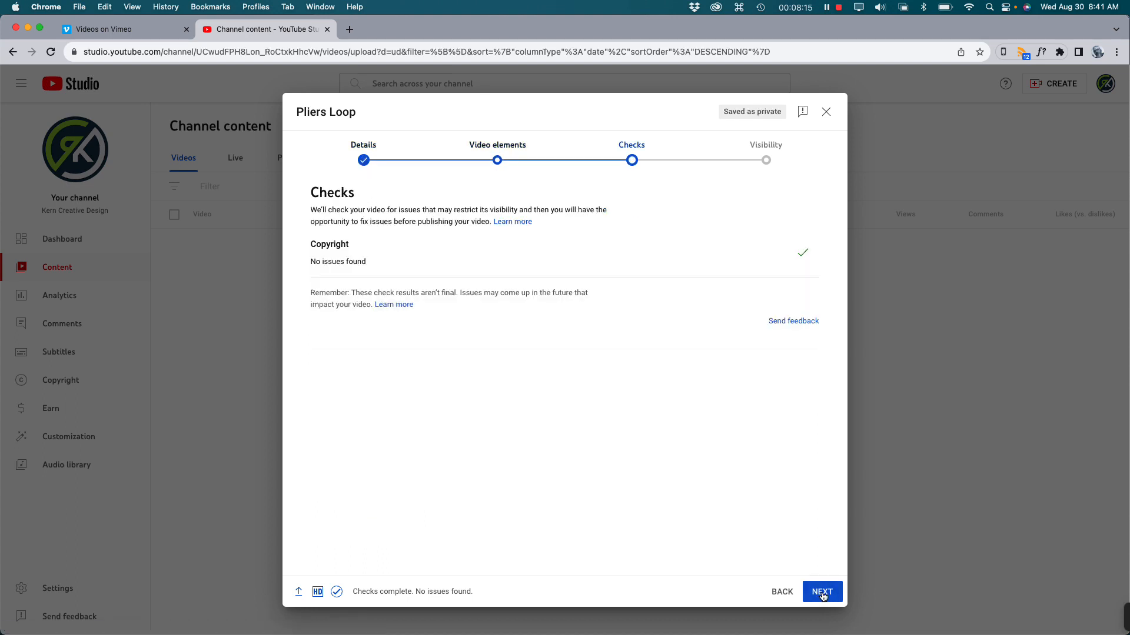
left_click(822, 597)
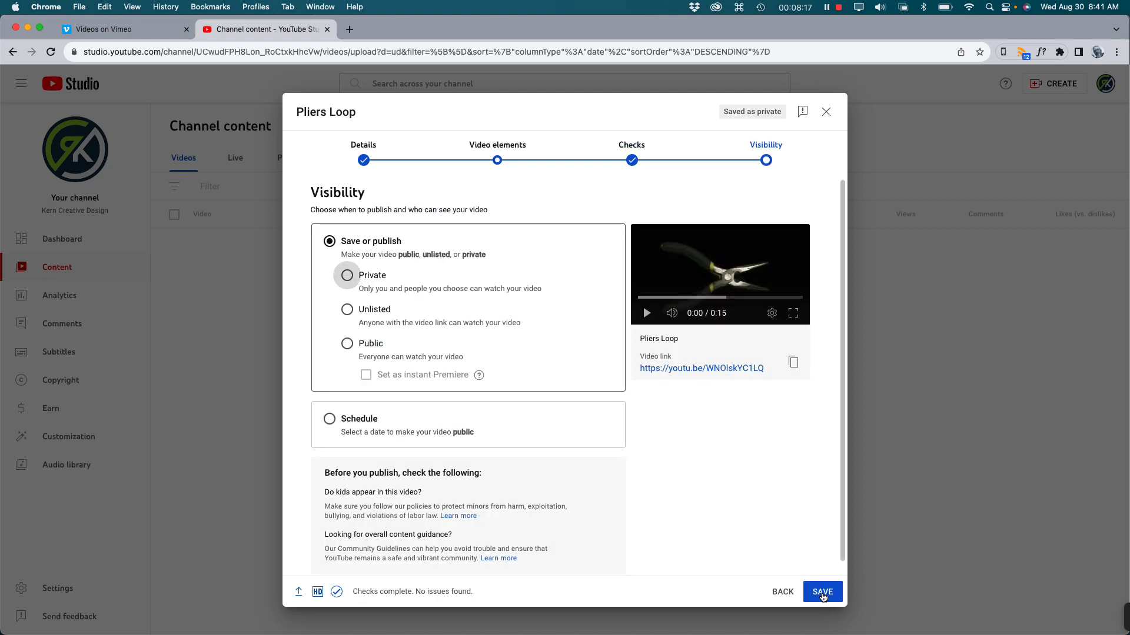
left_click(342, 346)
left_click(808, 591)
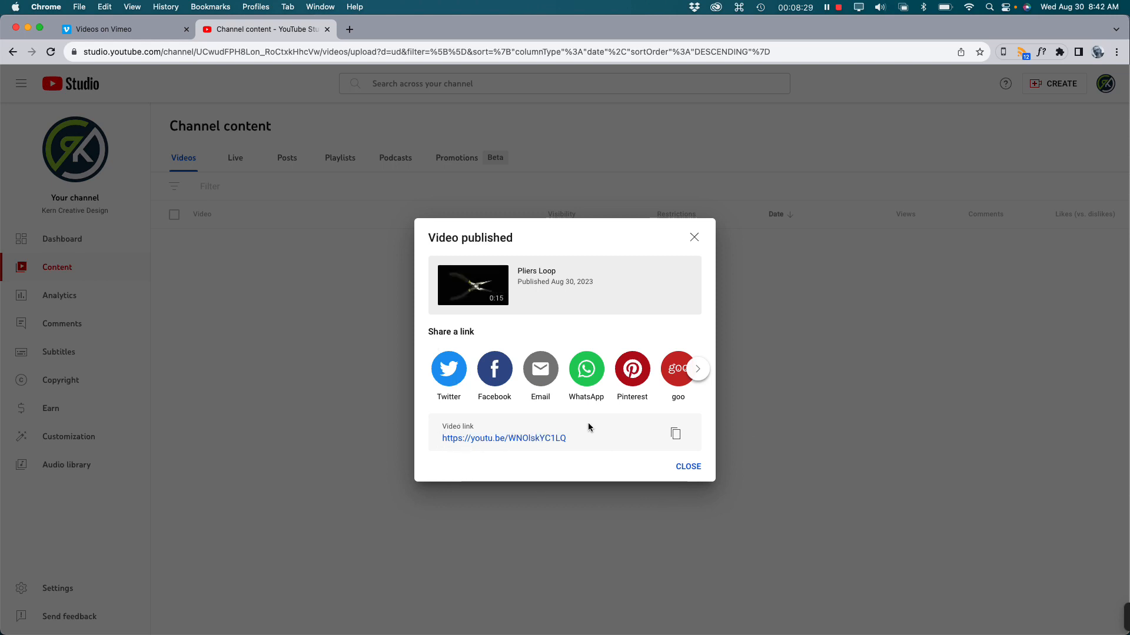
- Copy the published video's link and open Pliers Loop's video details from the channel content list
left_click(676, 438)
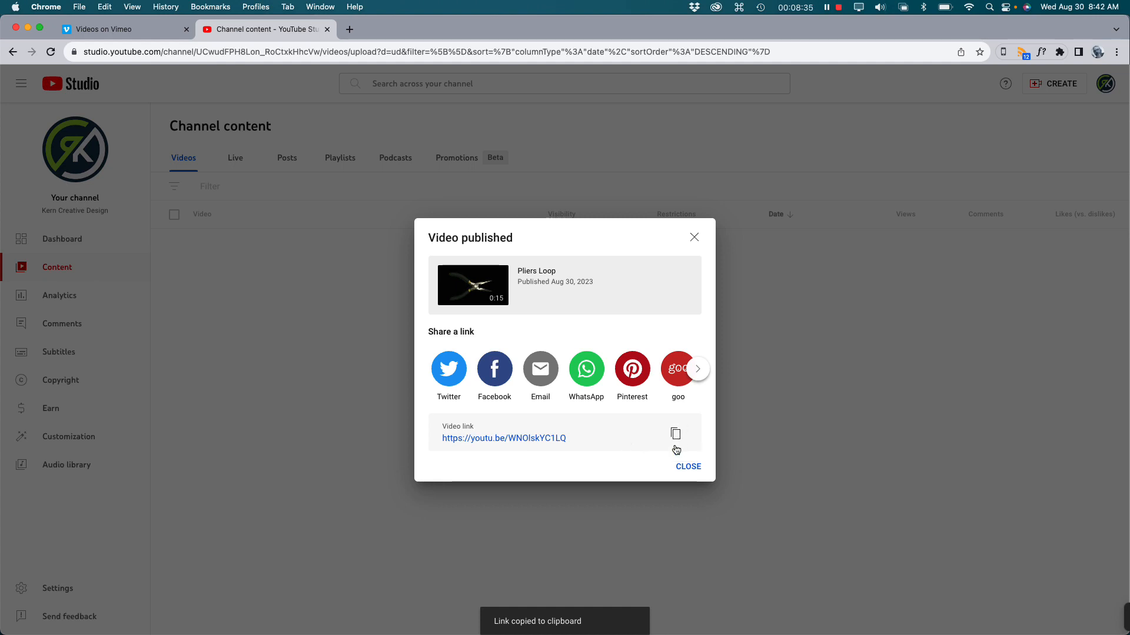
left_click(689, 468)
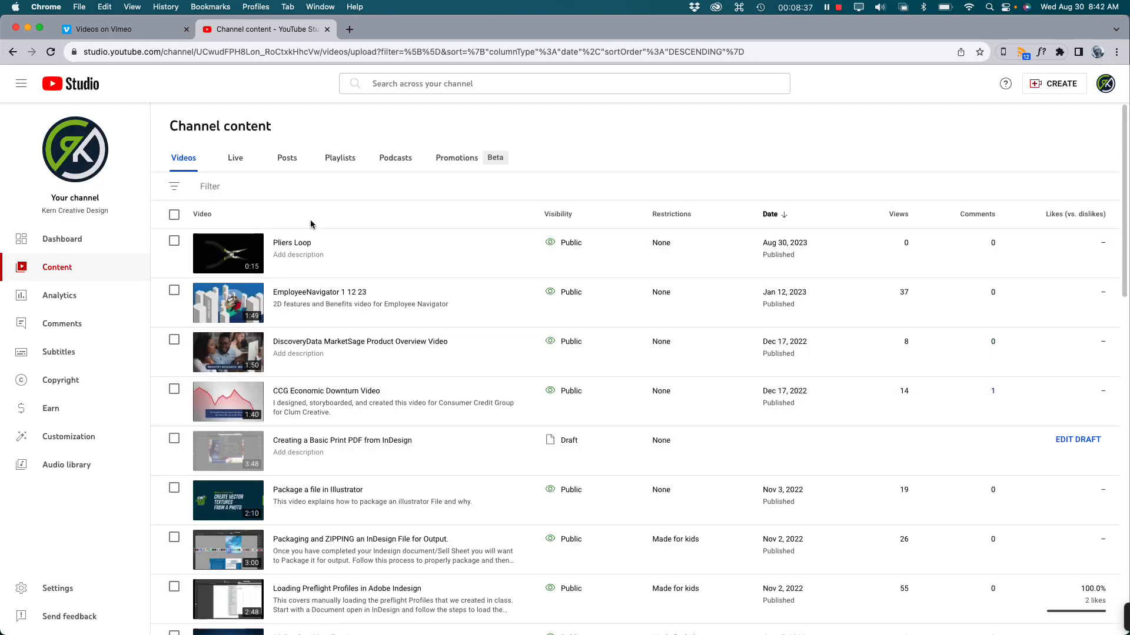
left_click(224, 257)
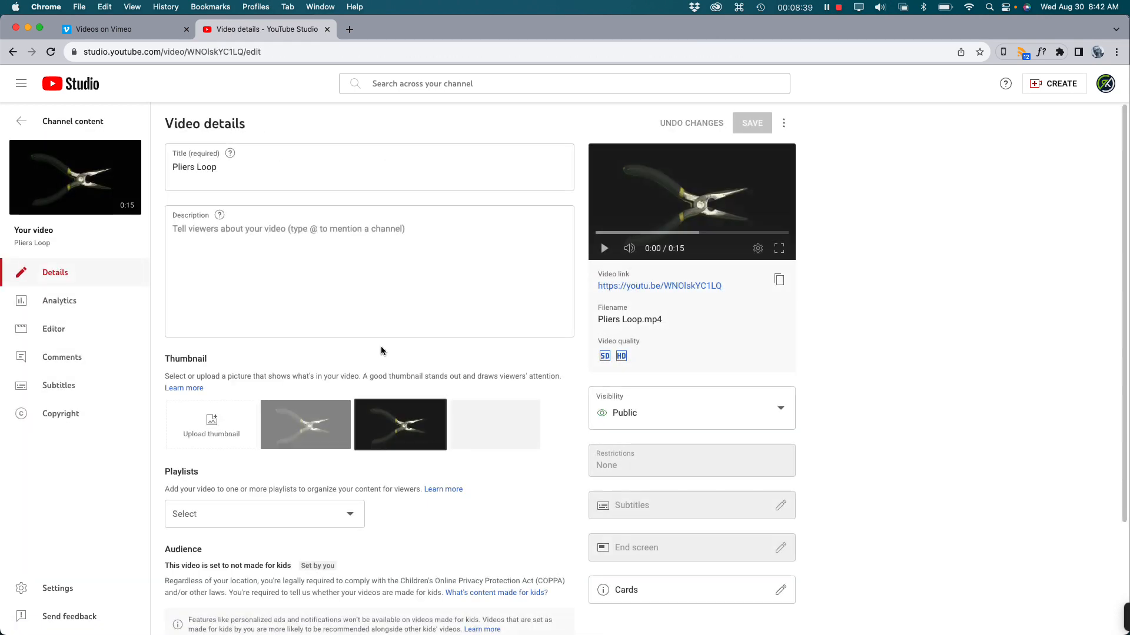